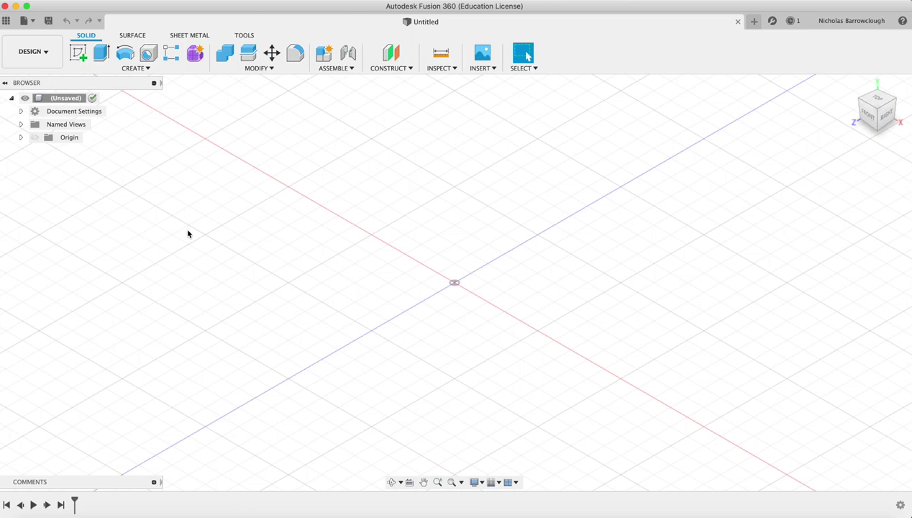
Switch the untitled design into the Form workspace with Create Form.
click(192, 54)
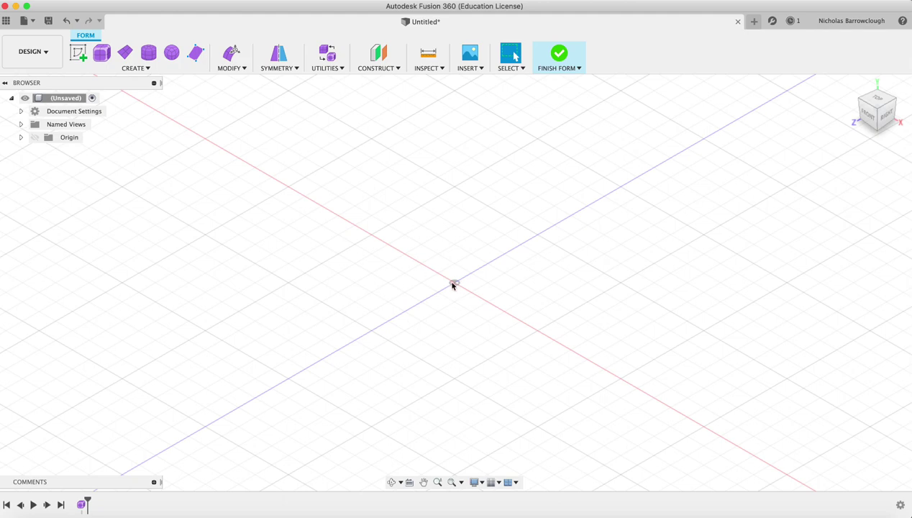
Start a T-spline box on the ground plane, centred at the origin, with a 60 × 100 mm base.
click(103, 54)
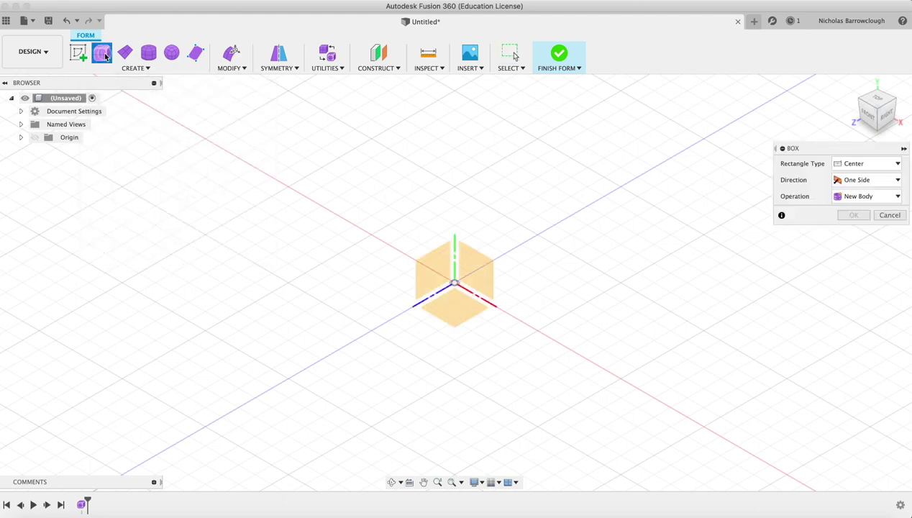
click(455, 308)
click(454, 283)
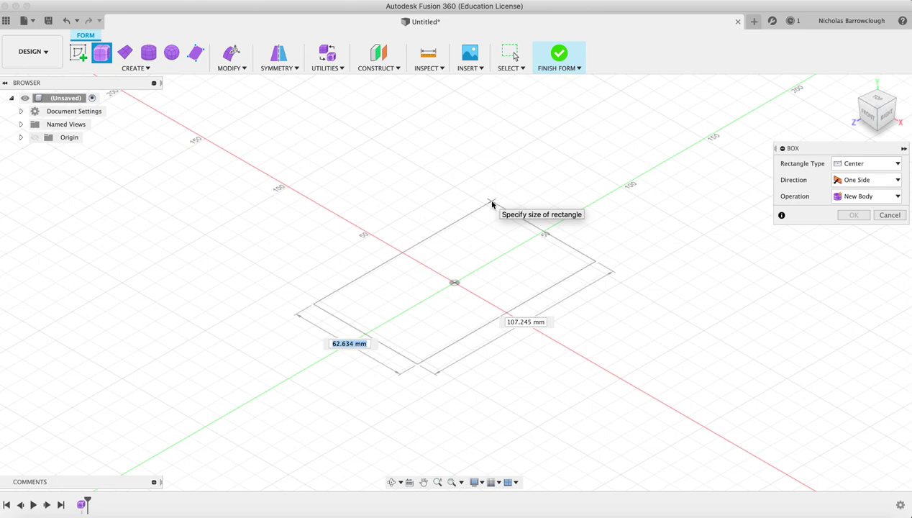
text(60)
key(Tab)
text(100)
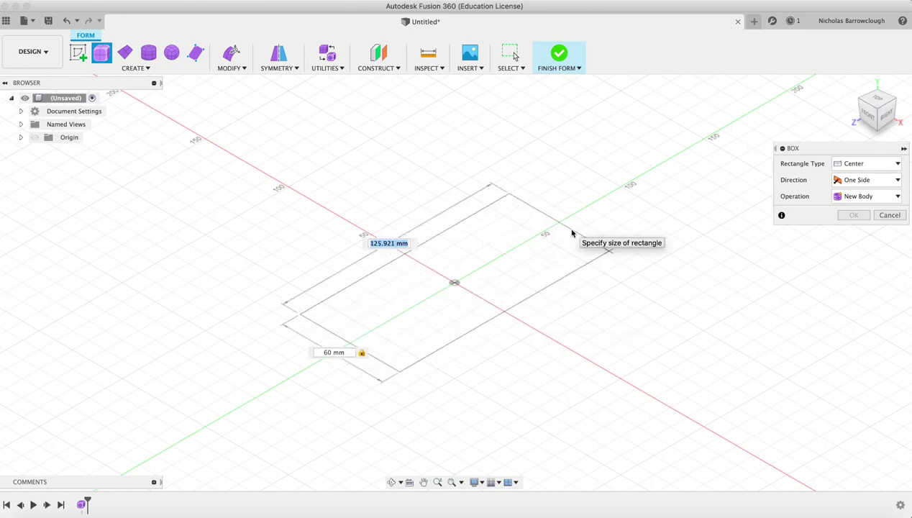
text(100)
key(Tab)
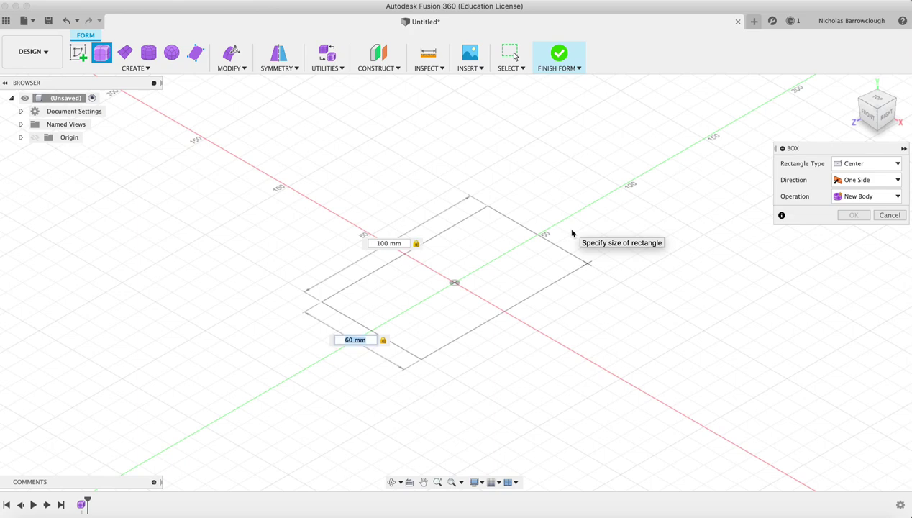
key(Tab)
Raise the T-spline box to a height of 60 mm.
click(453, 286)
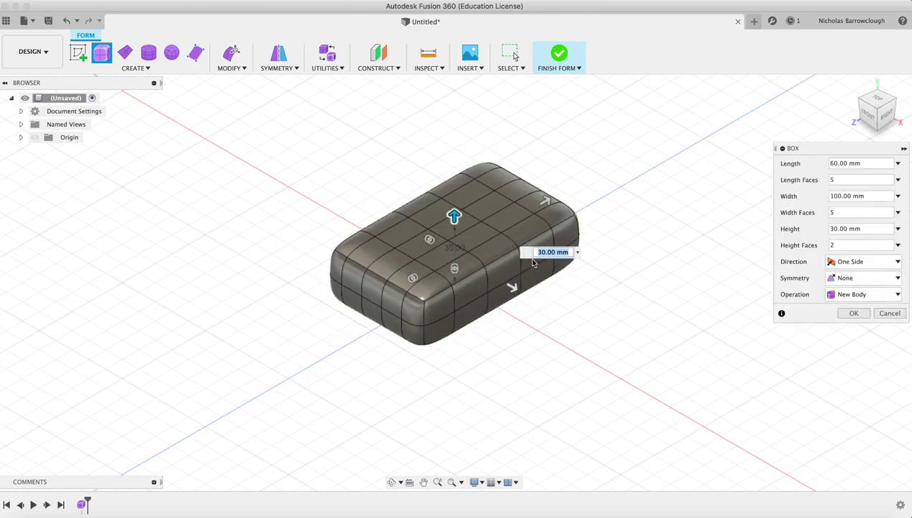
drag(453, 215, 453, 173)
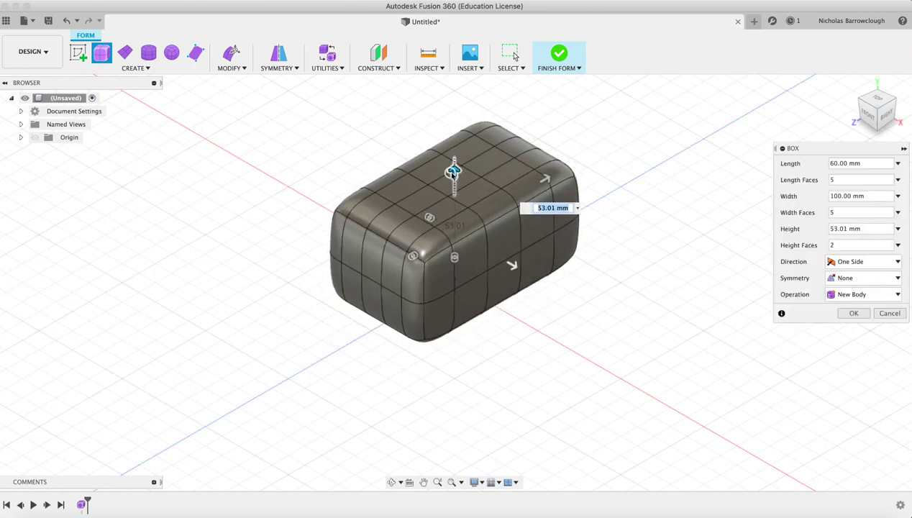
text(60)
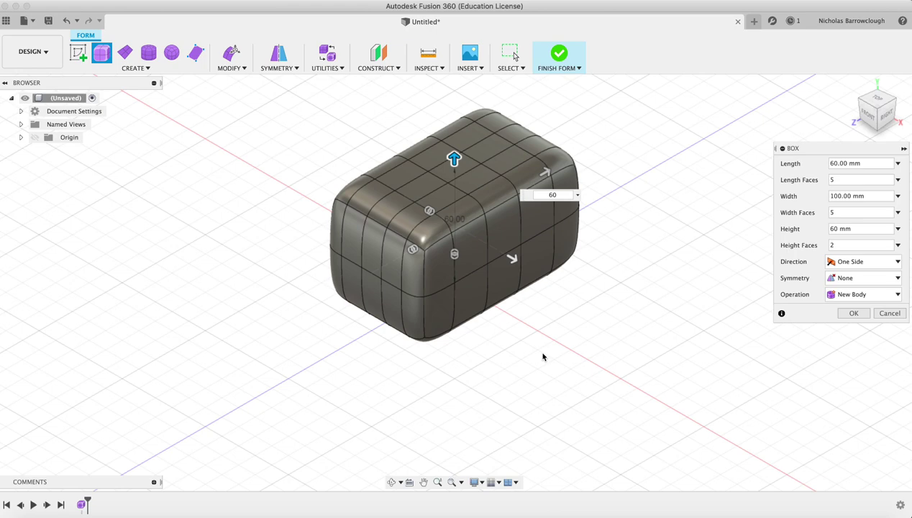
key(Return)
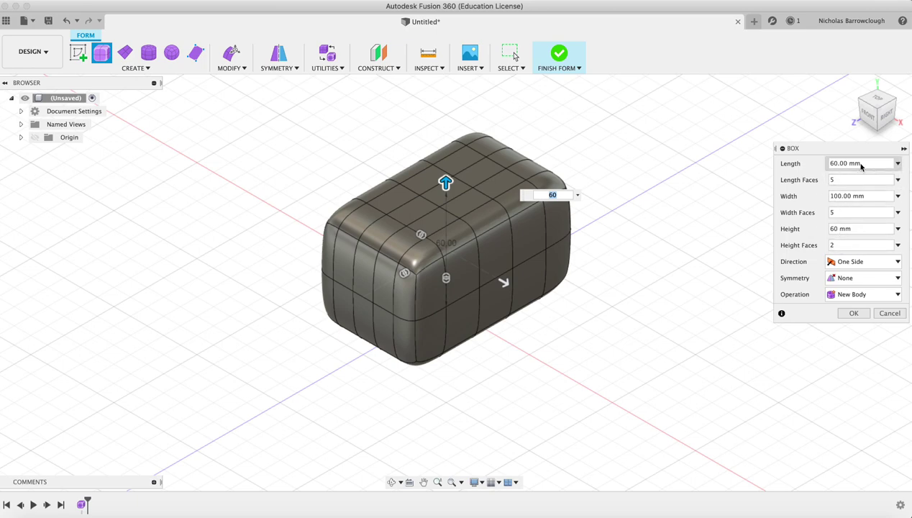
Set the box's length, width and height face counts to 10 each.
click(837, 179)
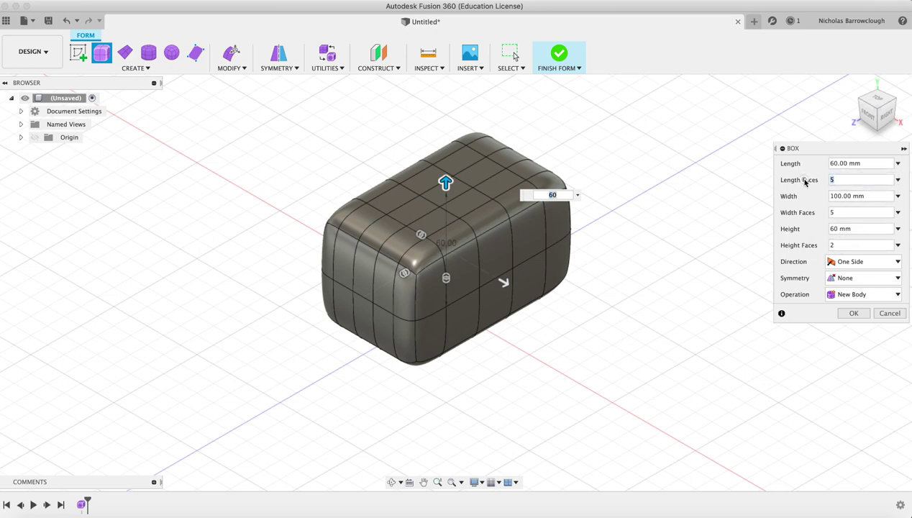
text(2)
click(849, 212)
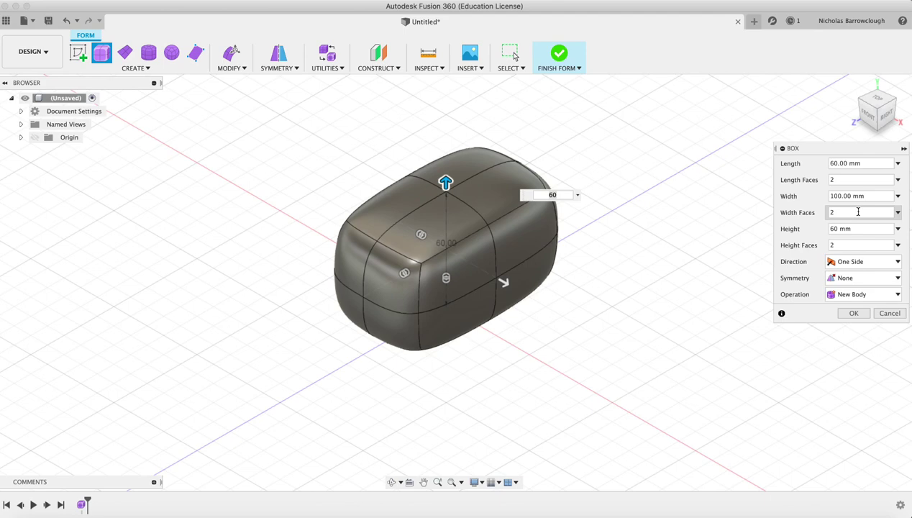
key(BackSpace)
text(1)
click(800, 182)
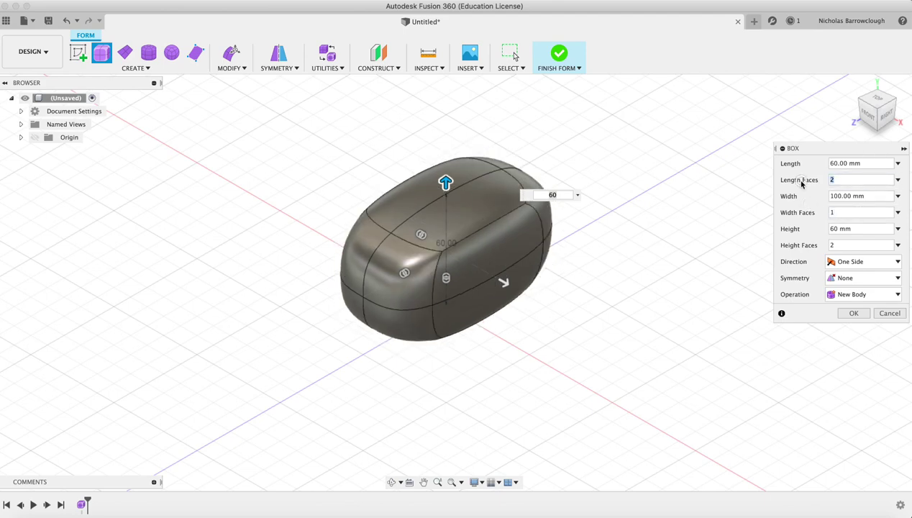
text(1)
click(791, 245)
text(1)
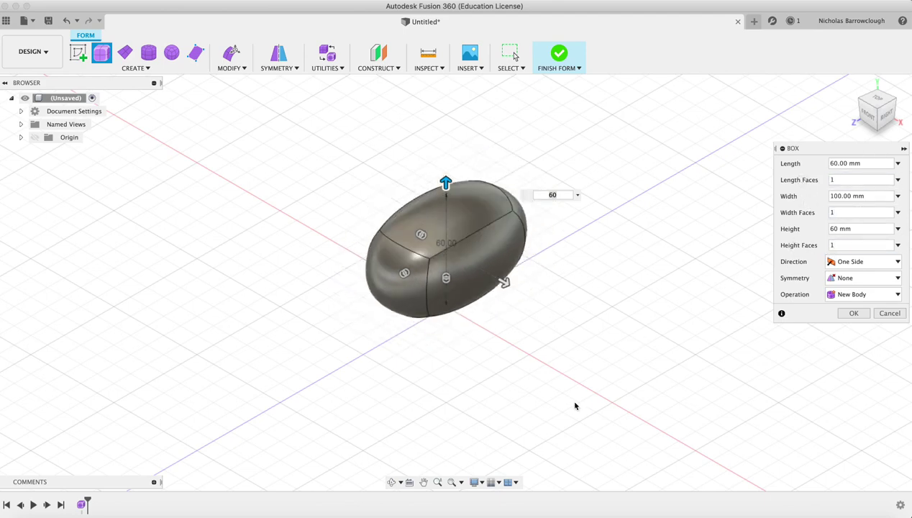
click(832, 245)
text(10)
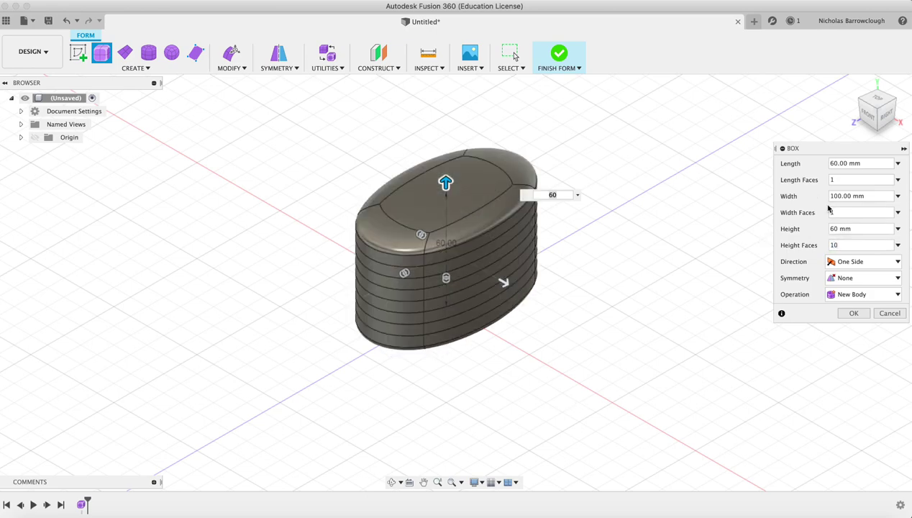
click(794, 212)
text(10)
click(774, 180)
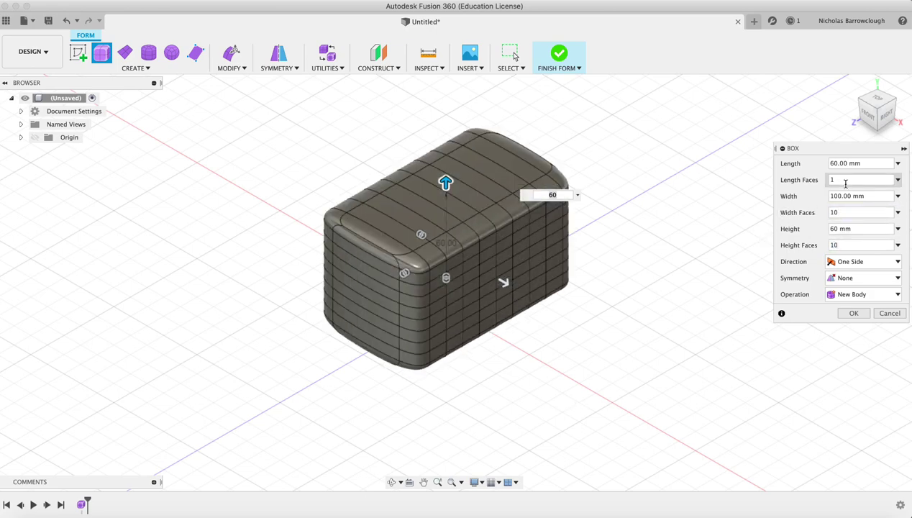
text(10)
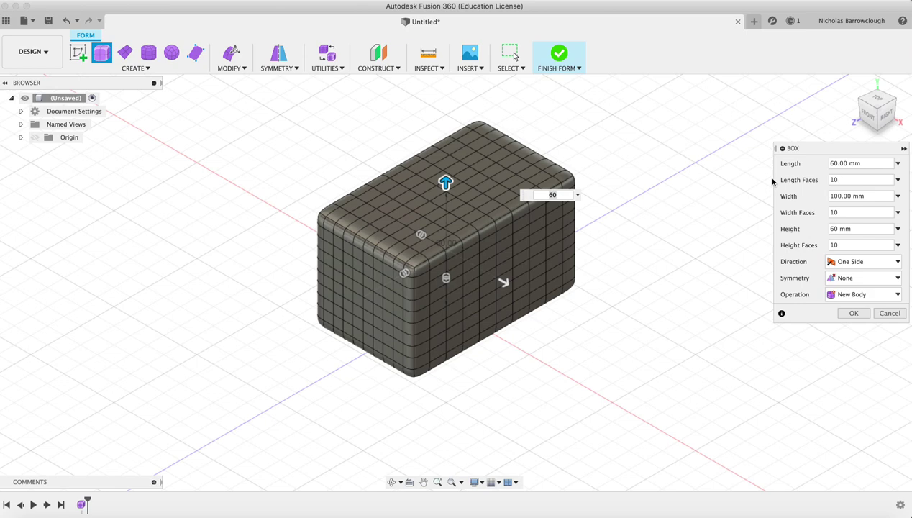
Reduce the face counts from 10 to 5 length, 6 width and 5 height faces.
key(shift+Tab)
key(Tab)
click(830, 180)
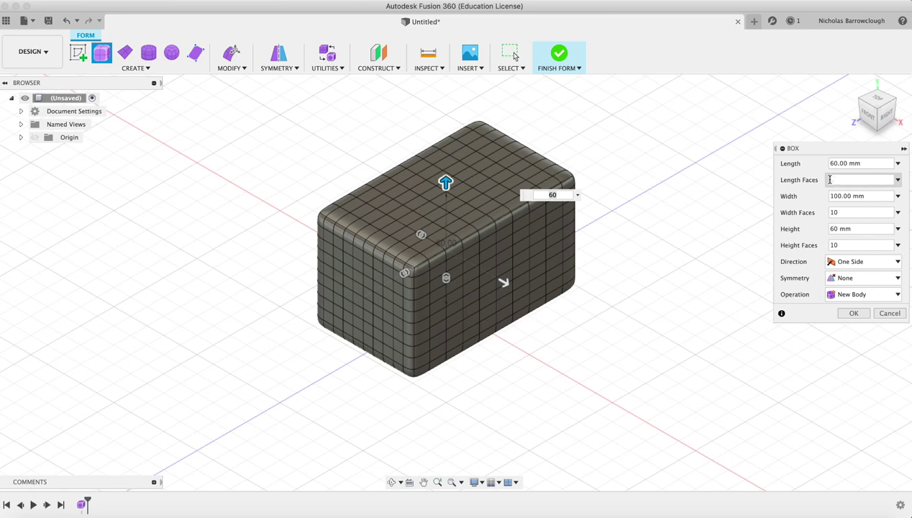
text(5)
key(Tab)
text(5)
click(838, 245)
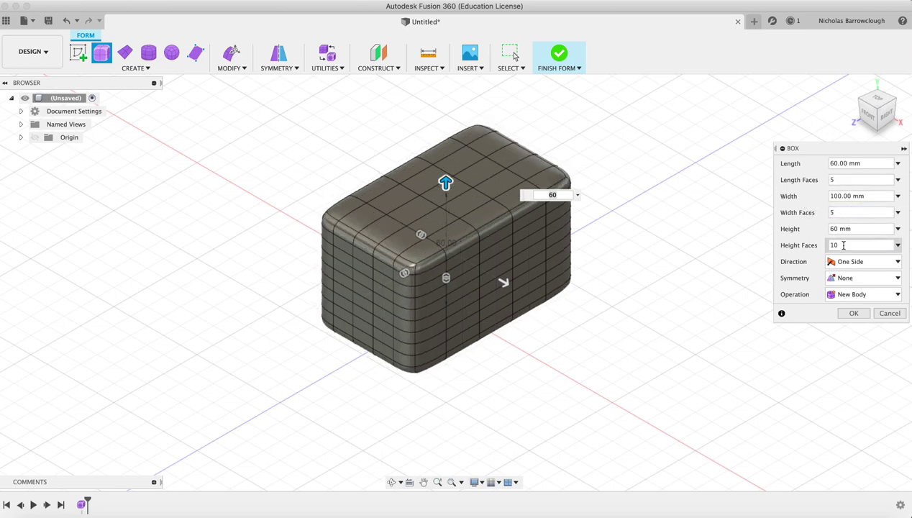
drag(843, 246, 795, 248)
text(5)
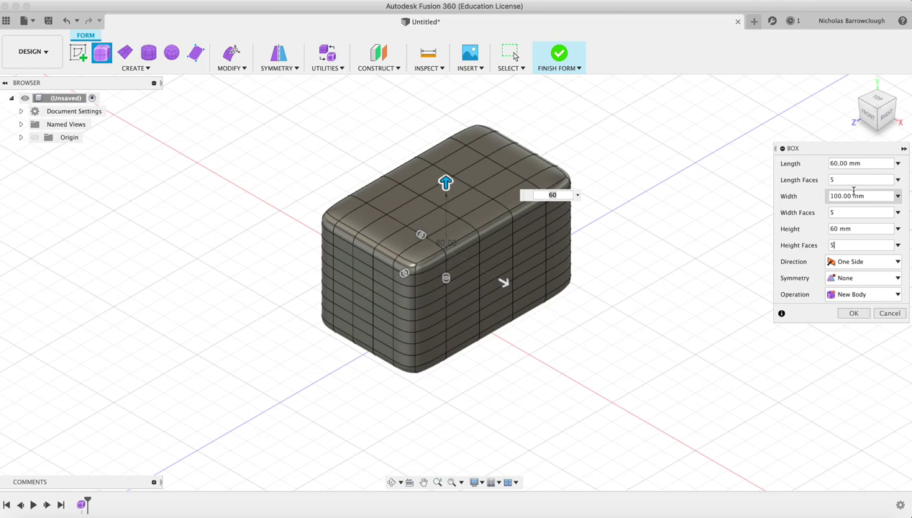
click(846, 212)
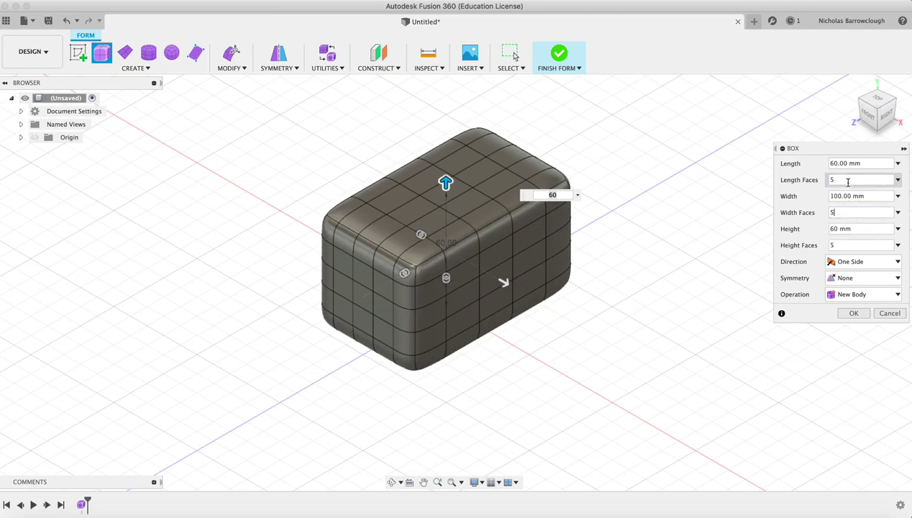
drag(848, 182, 774, 172)
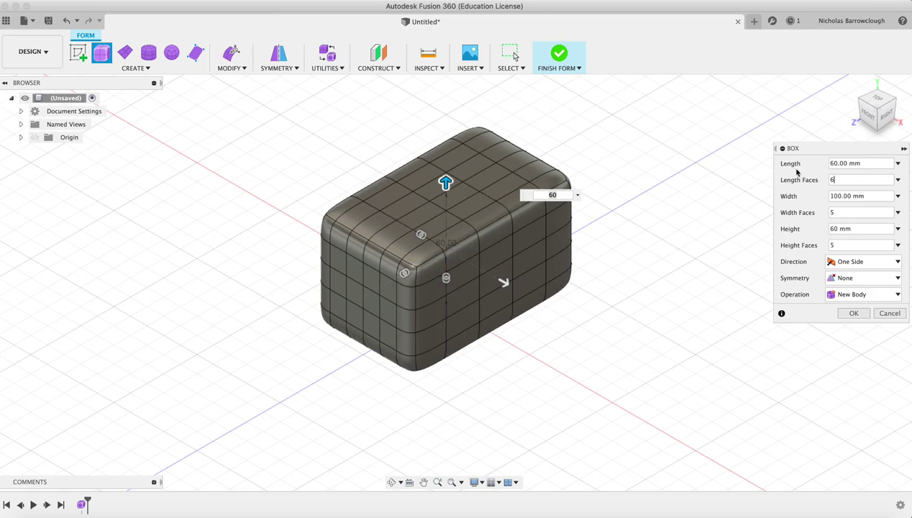
drag(845, 179, 754, 181)
text(5)
key(Tab)
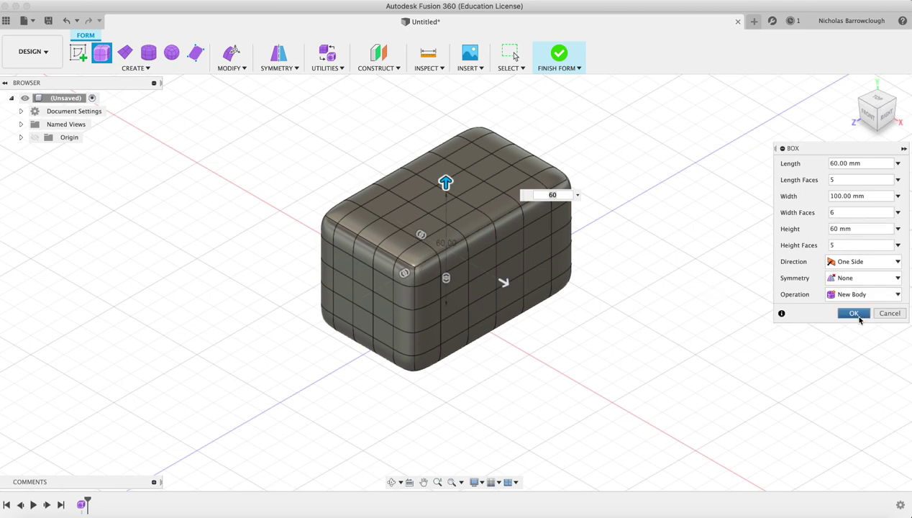
Keep only width symmetry on, with length and height symmetry off, and create the box.
click(846, 280)
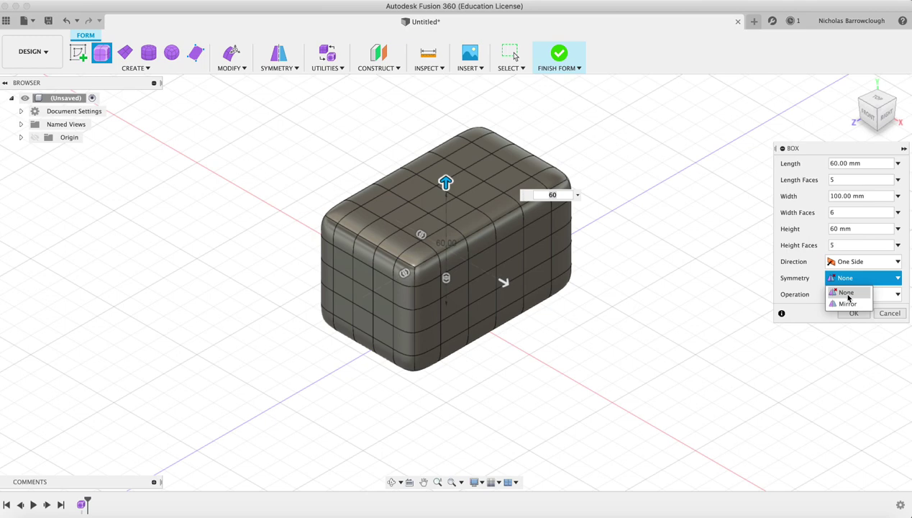
click(849, 304)
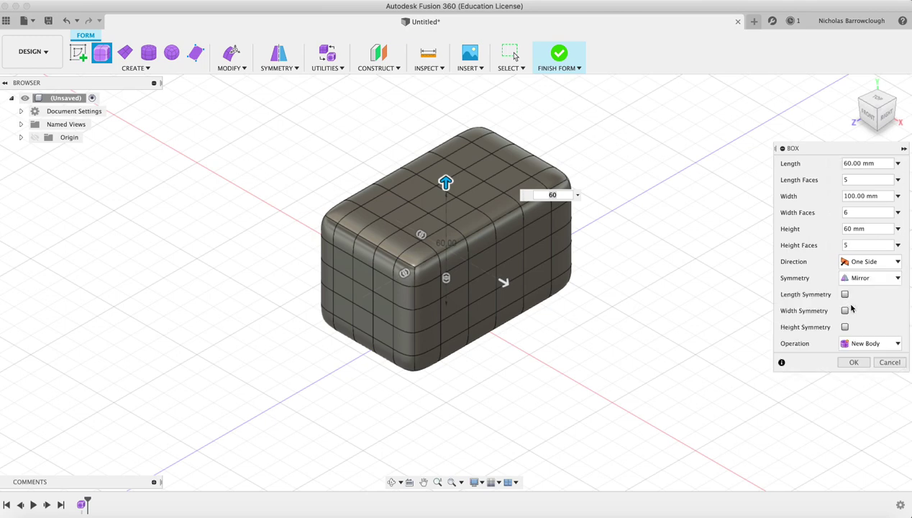
click(845, 295)
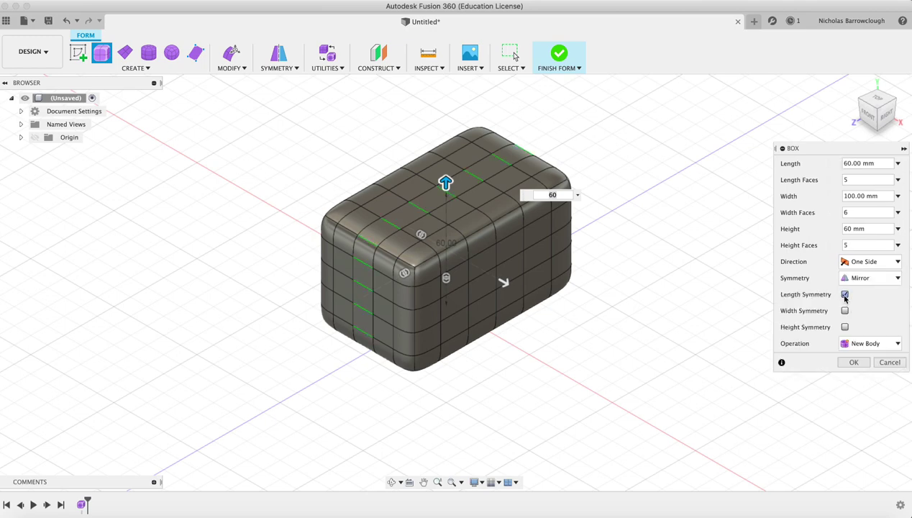
click(845, 295)
click(844, 310)
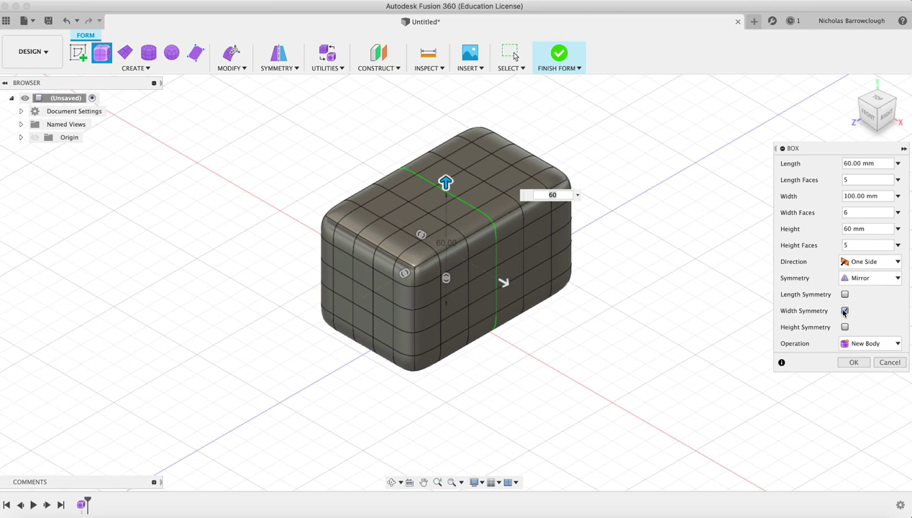
click(844, 311)
click(845, 327)
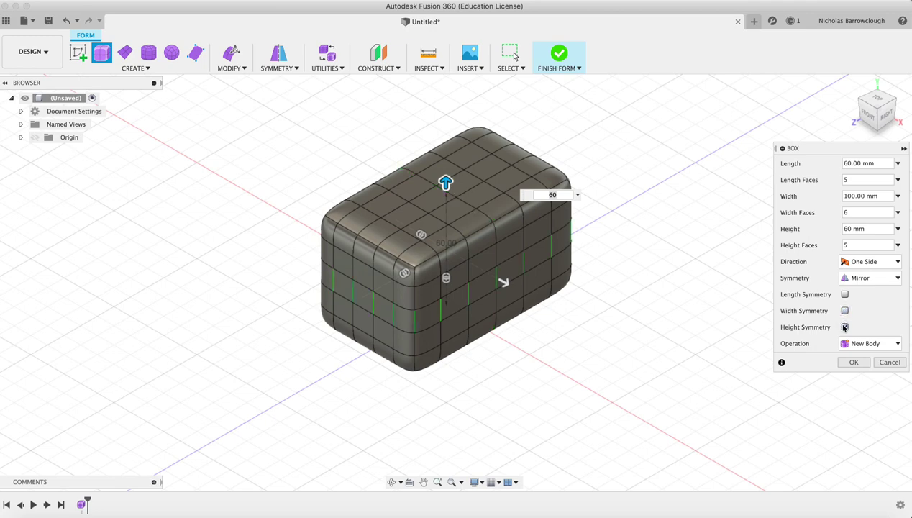
click(845, 295)
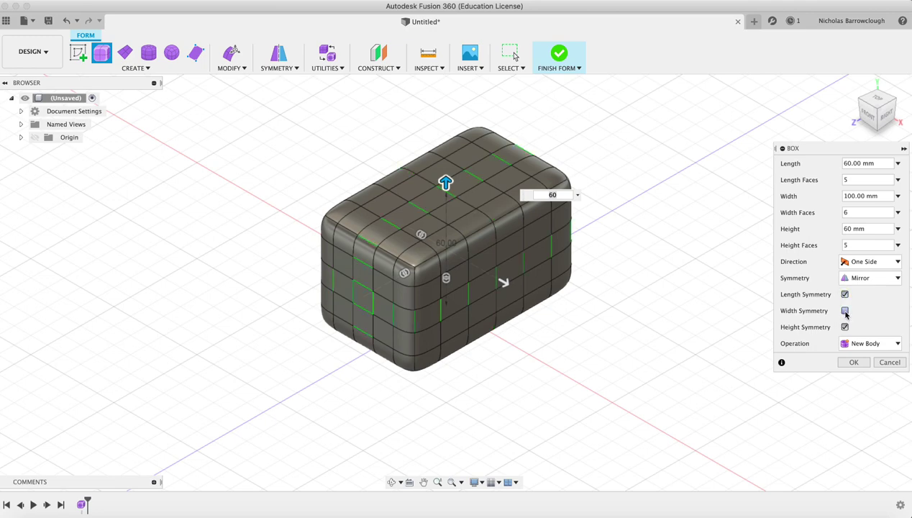
click(844, 310)
click(845, 326)
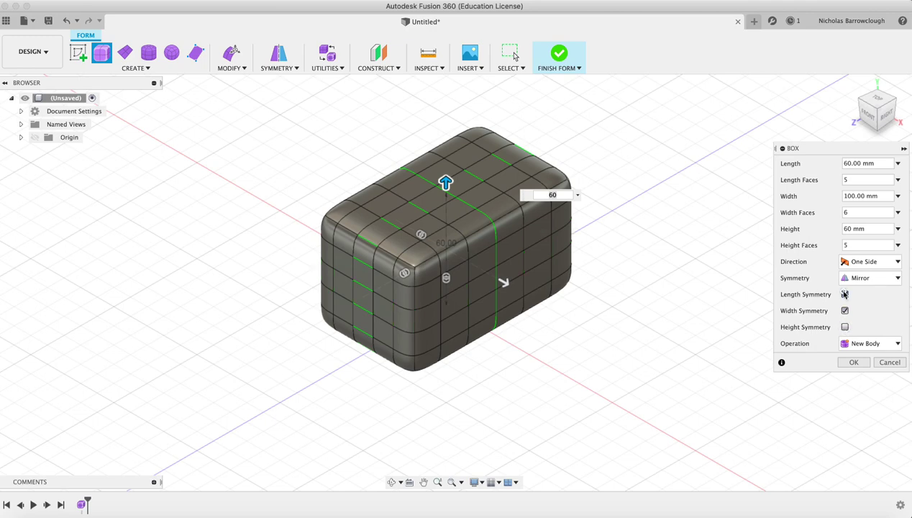
click(845, 294)
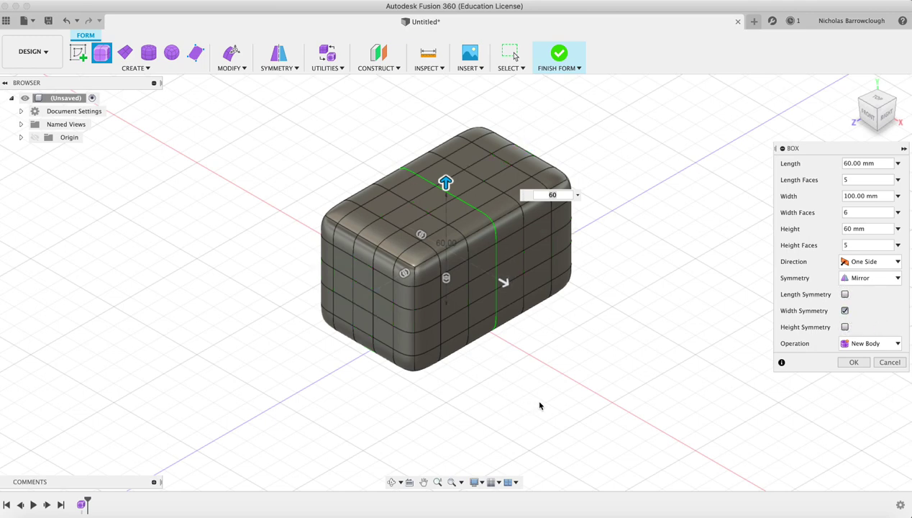
click(855, 363)
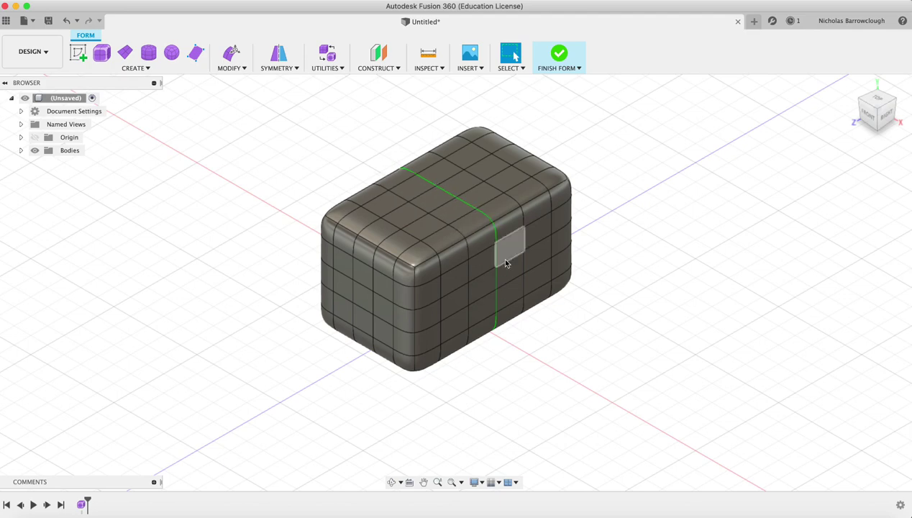
In Edit Form, select five top faces along one end of the box.
click(231, 53)
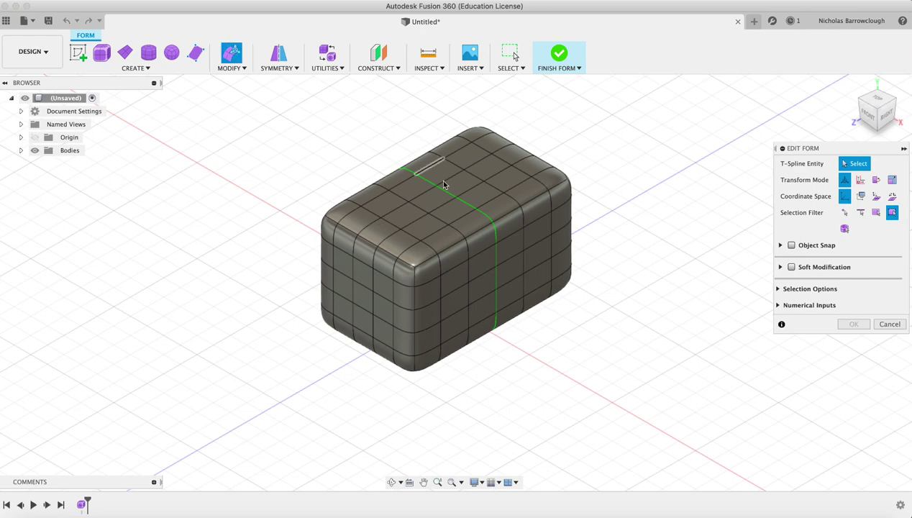
click(415, 258)
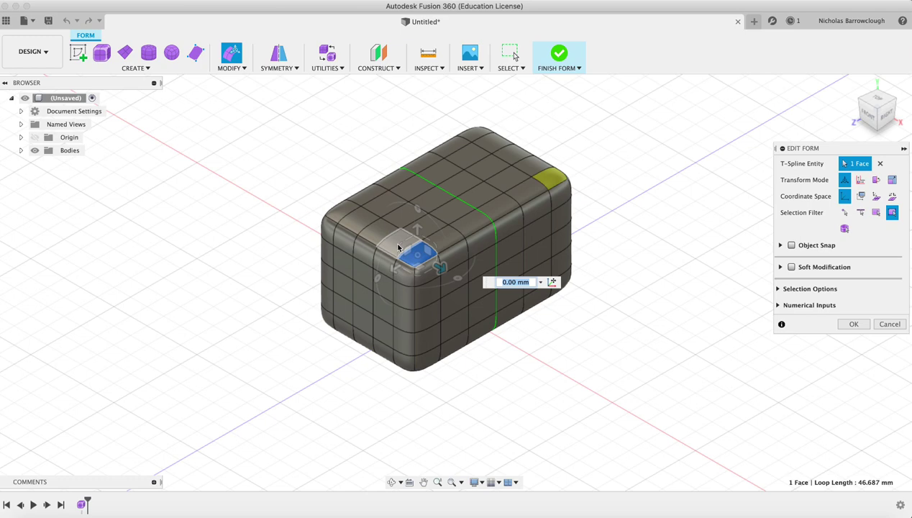
shift+click(376, 238)
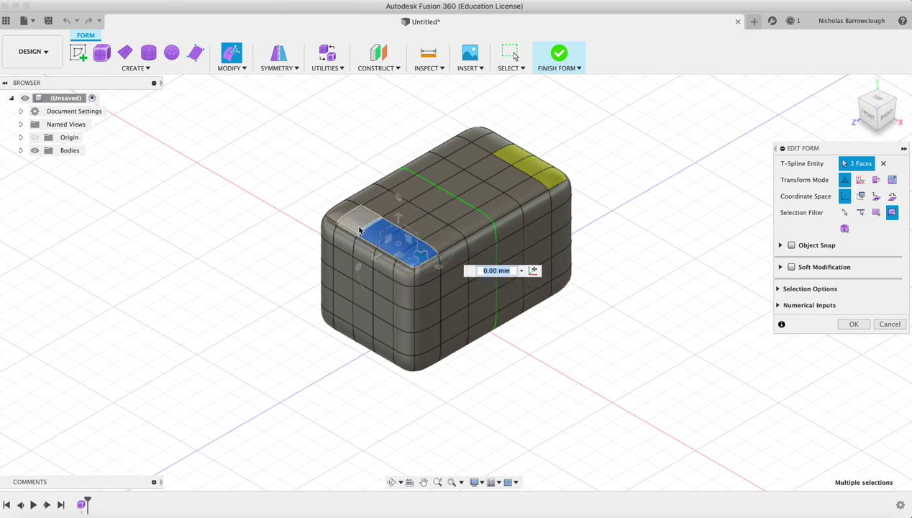
shift+click(360, 229)
shift+click(360, 228)
shift+click(340, 211)
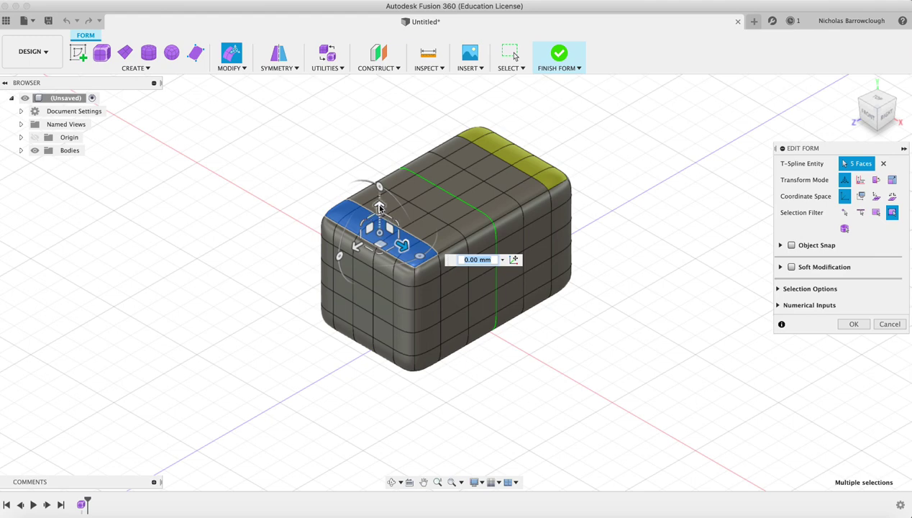
Pull the selected end faces upward to form raised ends.
drag(379, 207, 379, 150)
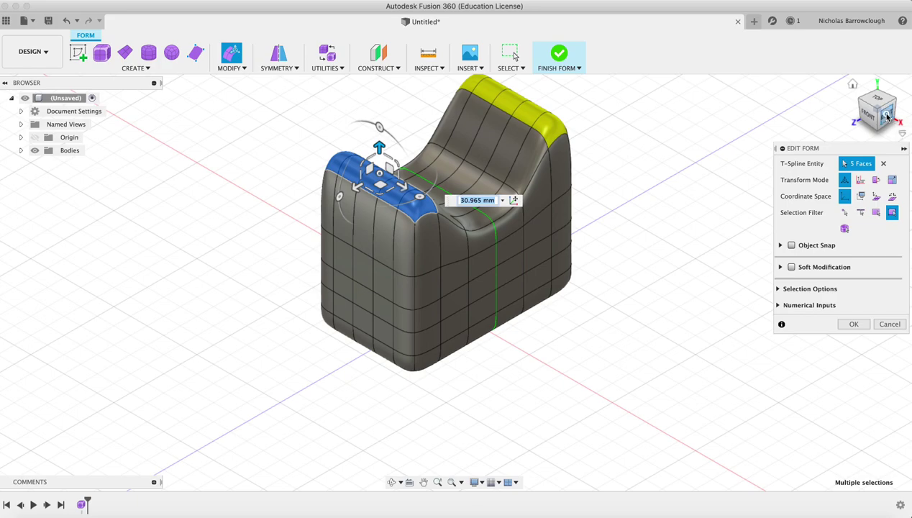
click(884, 115)
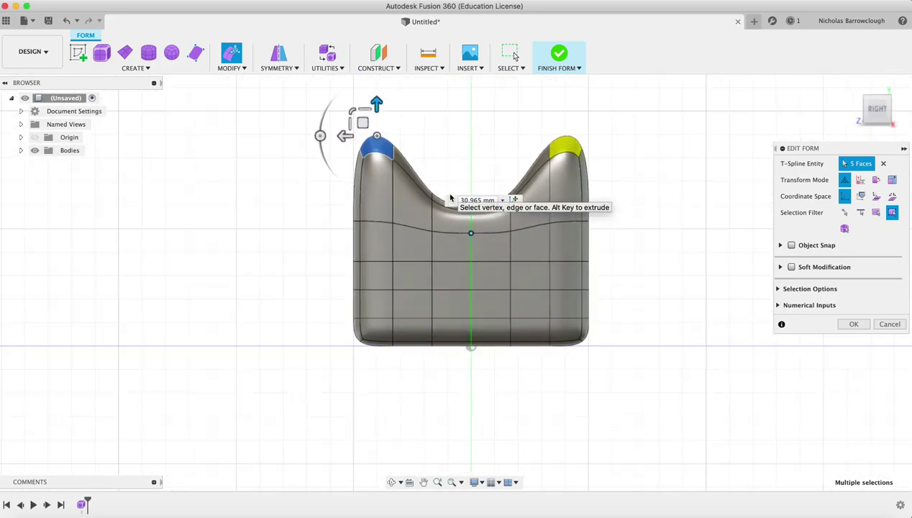
scroll(396, 338, down, 2)
click(392, 482)
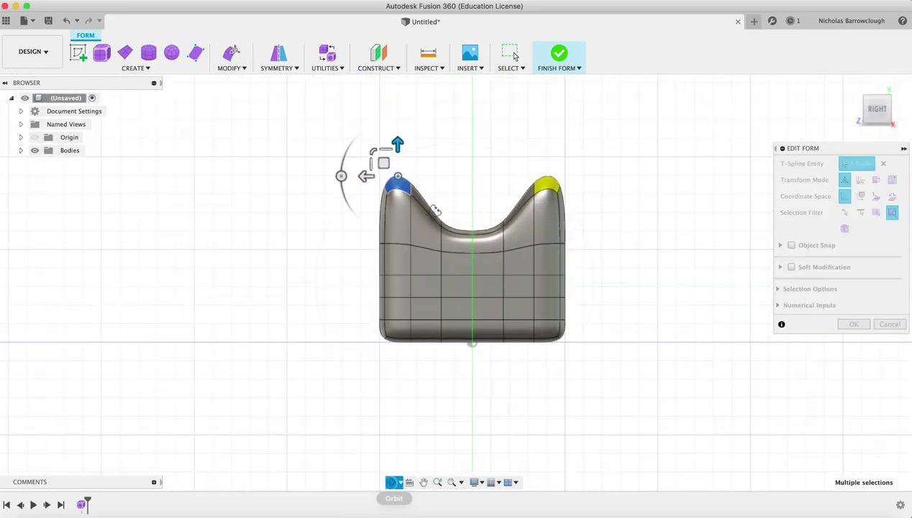
drag(392, 464, 346, 230)
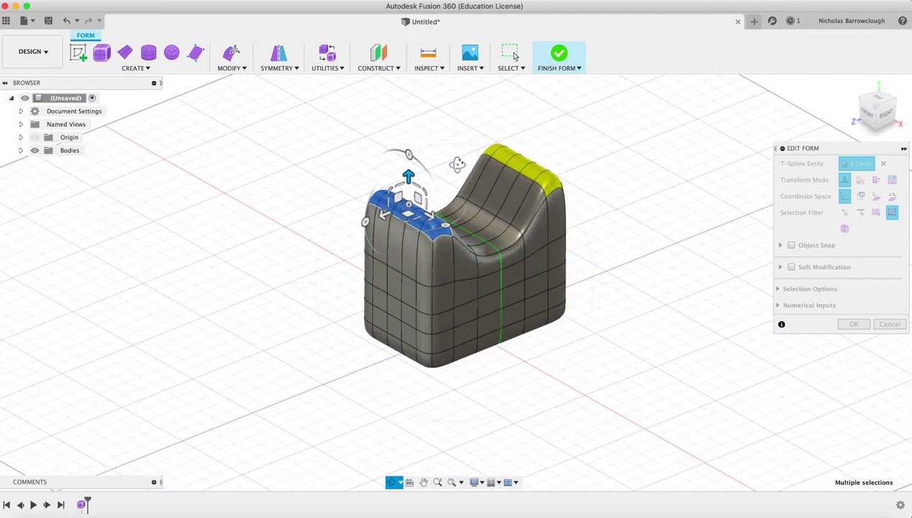
key(Escape)
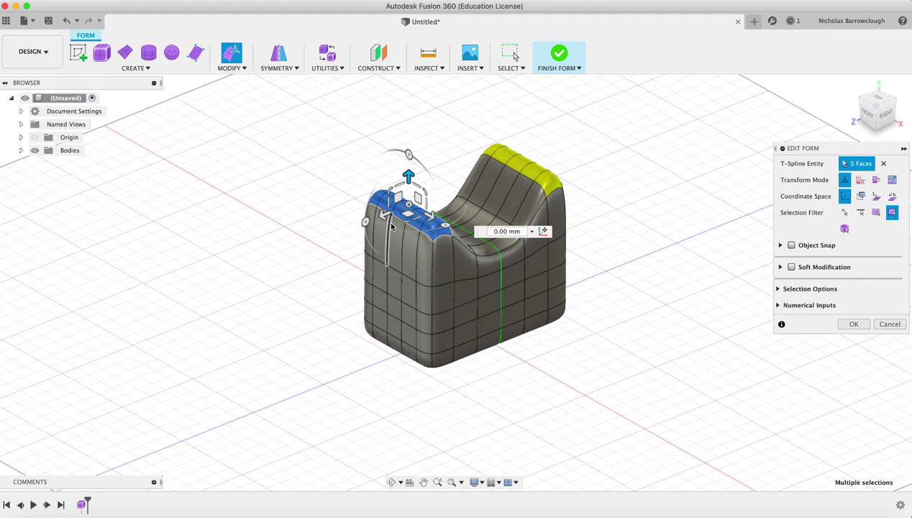
Tilt the raised faces to a gentle angle in the right view and apply the edit.
drag(365, 221, 400, 256)
click(885, 117)
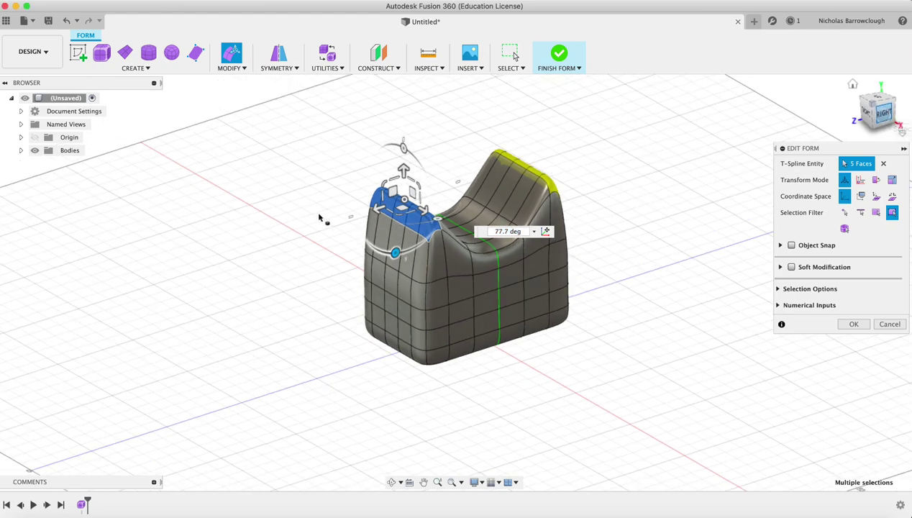
drag(384, 233, 374, 127)
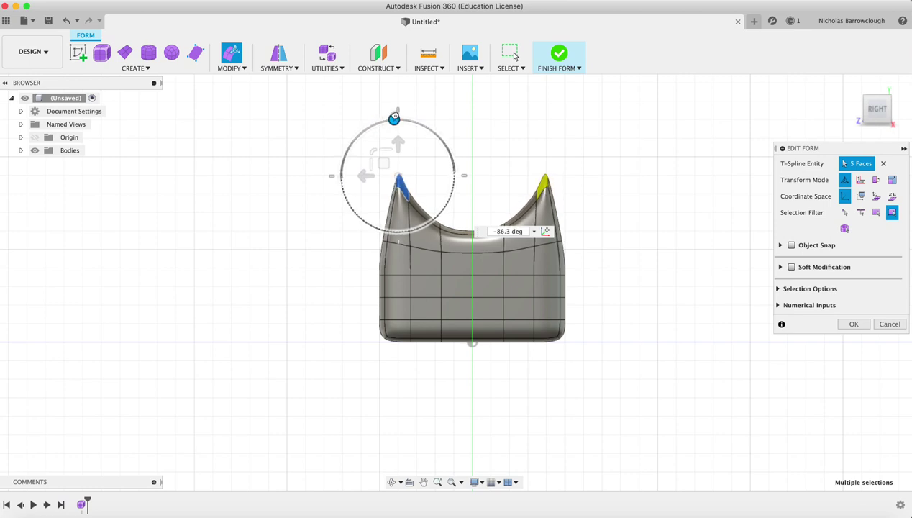
drag(402, 114, 355, 141)
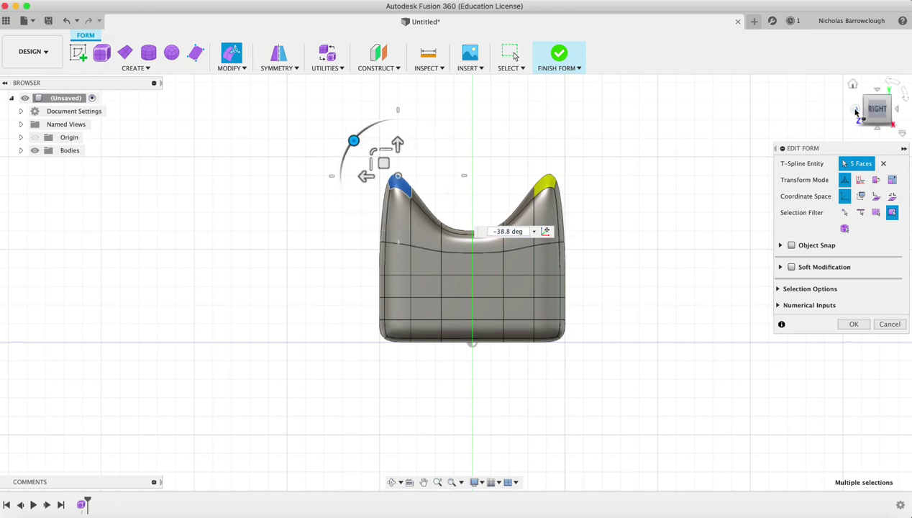
click(856, 111)
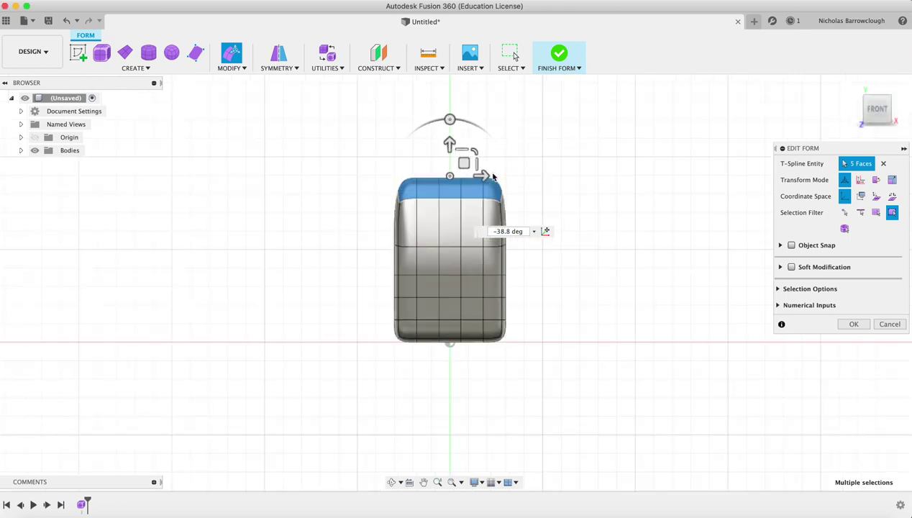
key(Return)
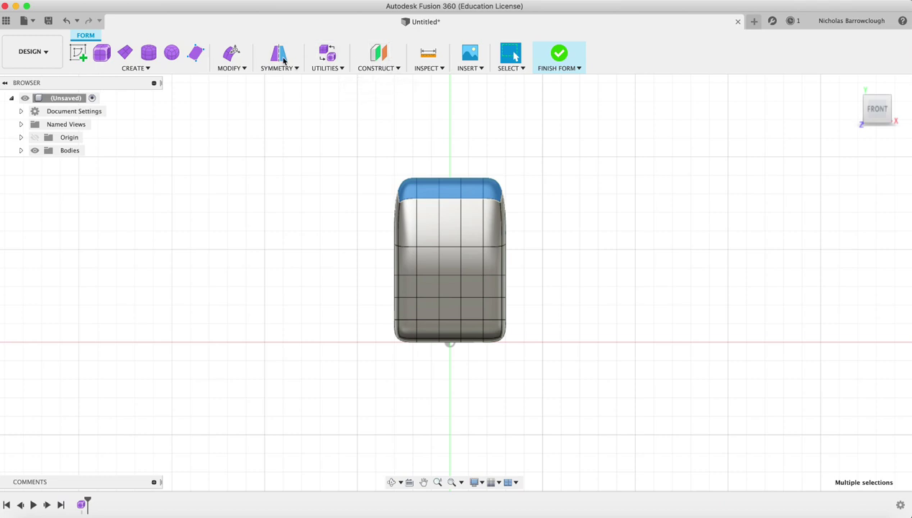
Raise the top end faces further and shift them about 27 mm sideways so the horns lean.
click(231, 57)
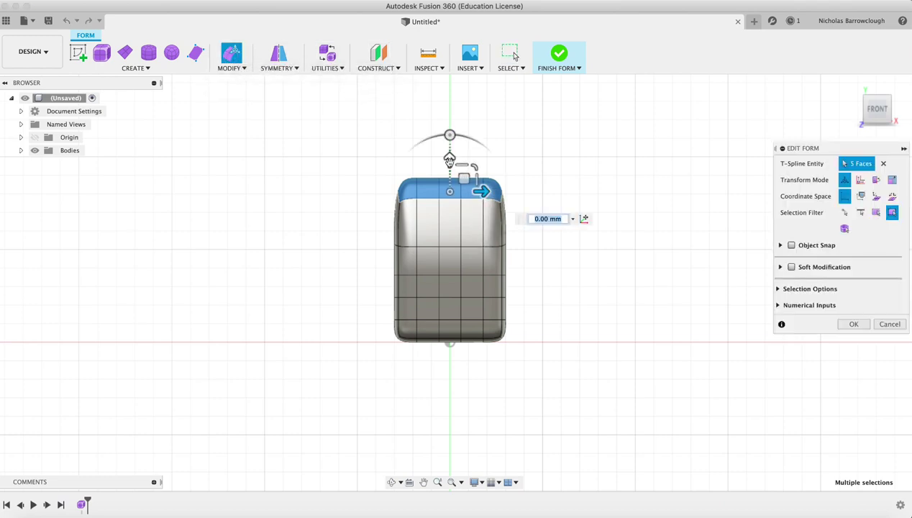
drag(449, 158, 449, 114)
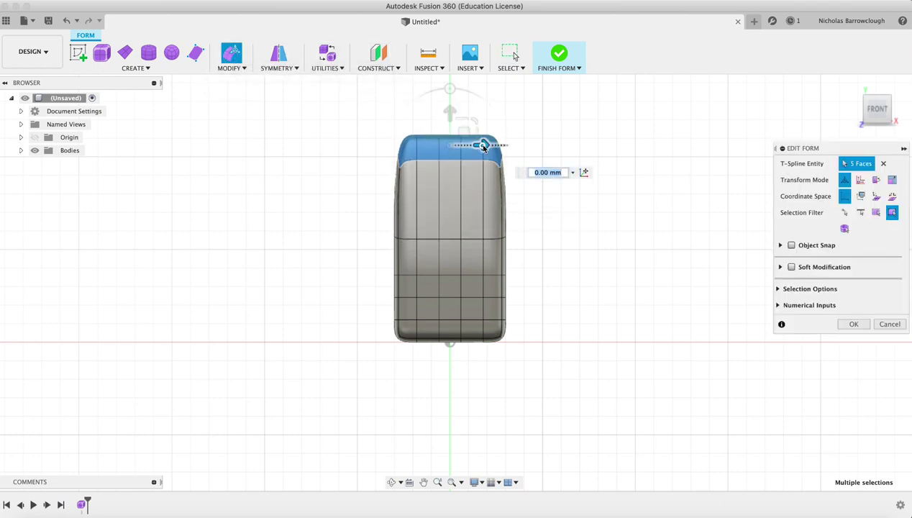
drag(484, 146, 435, 143)
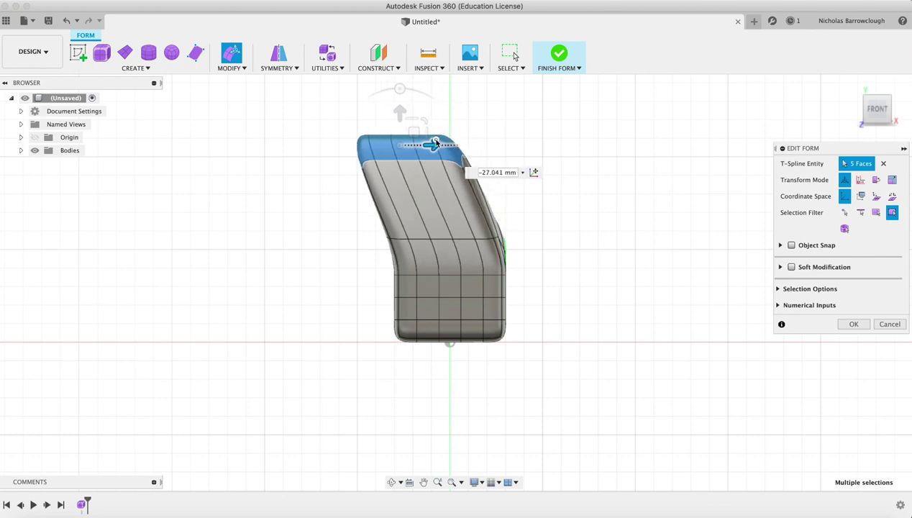
click(446, 251)
click(390, 482)
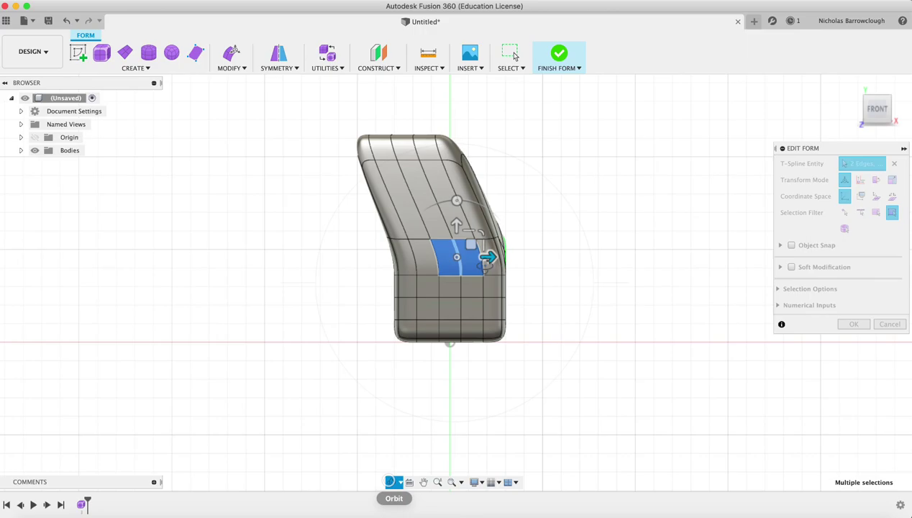
drag(460, 259, 464, 288)
key(Escape)
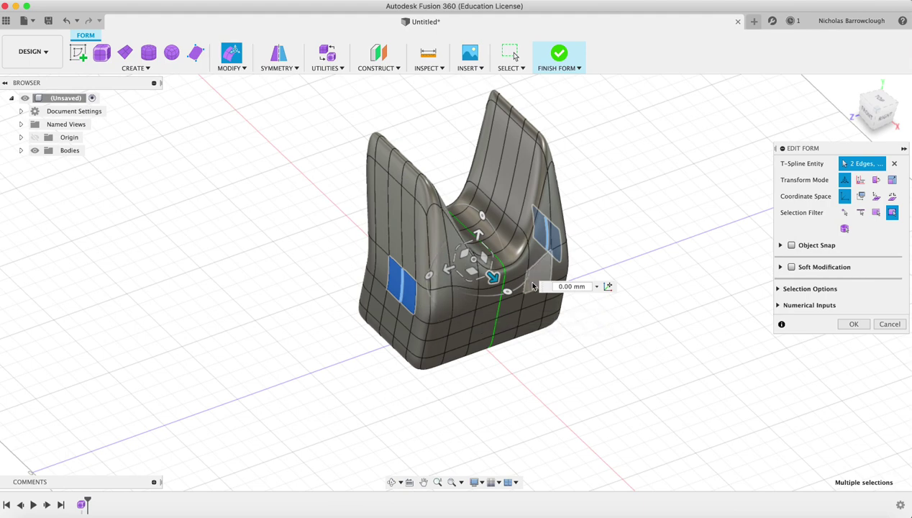
Bulge an upper-left vertex outward and pull three lower front edges out about 33.6 mm.
click(402, 189)
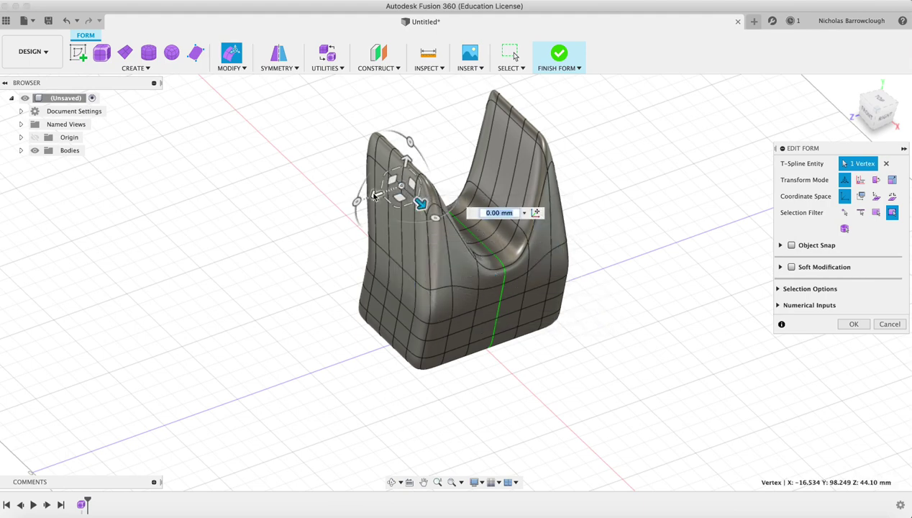
drag(374, 193, 268, 250)
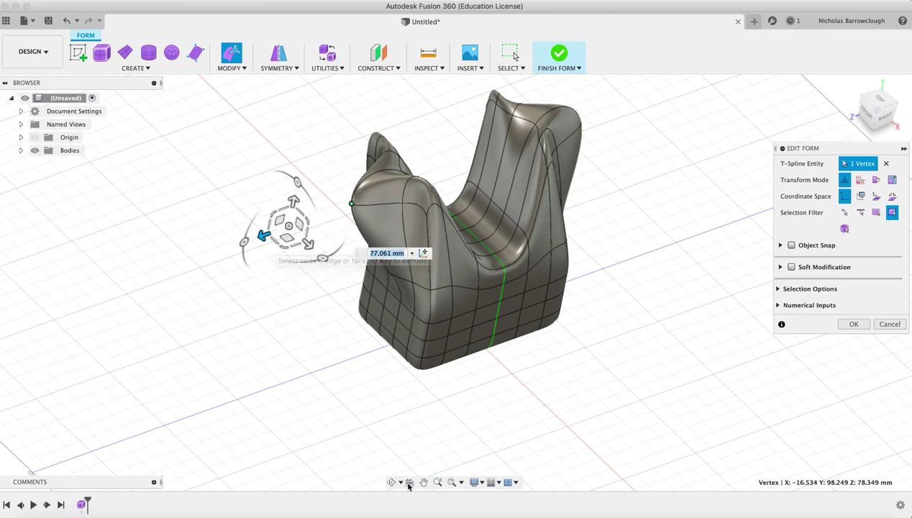
click(480, 308)
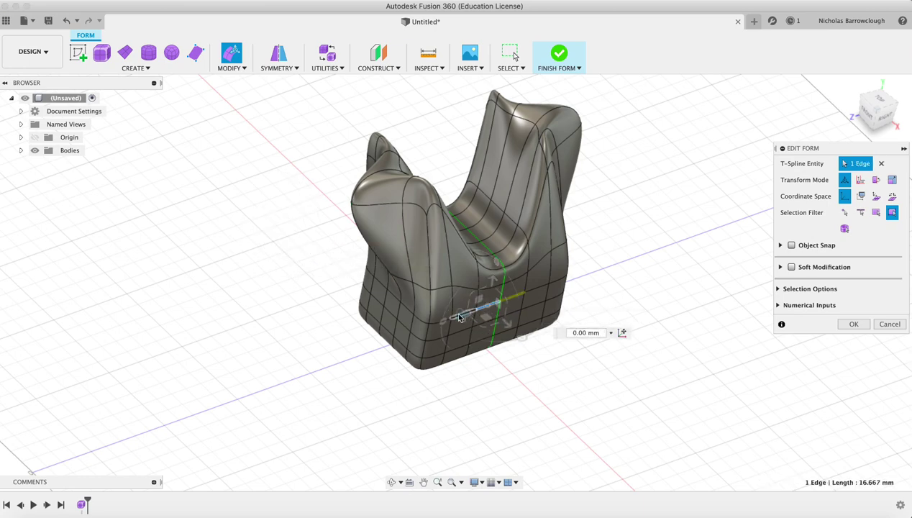
shift+click(459, 317)
shift+click(435, 321)
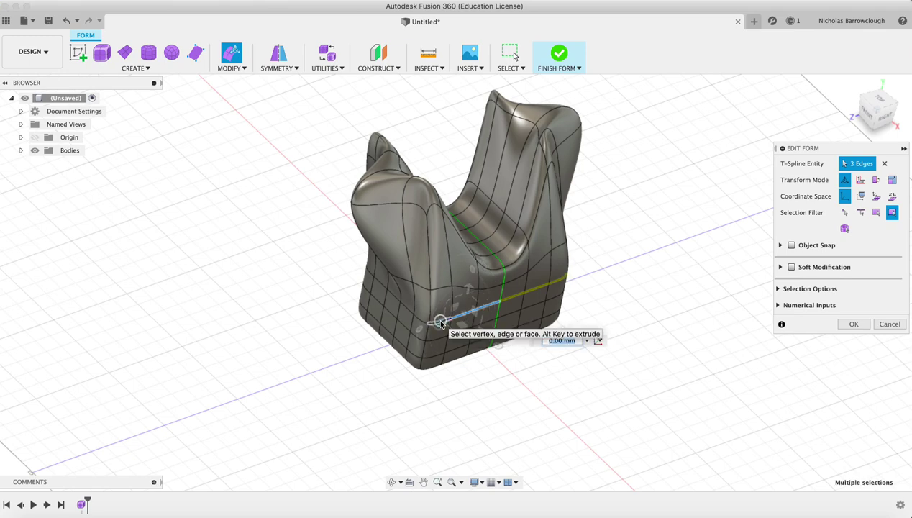
drag(484, 332, 514, 387)
click(391, 482)
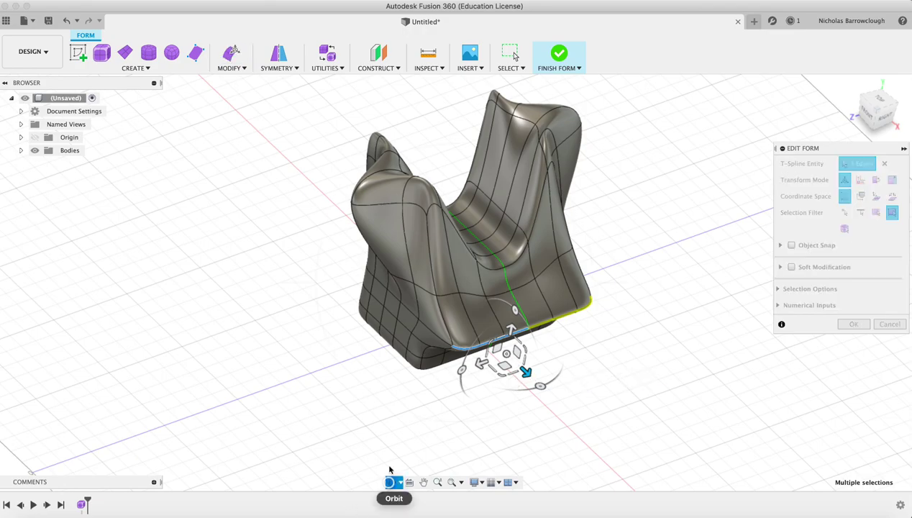
drag(431, 403, 482, 309)
drag(424, 266, 411, 297)
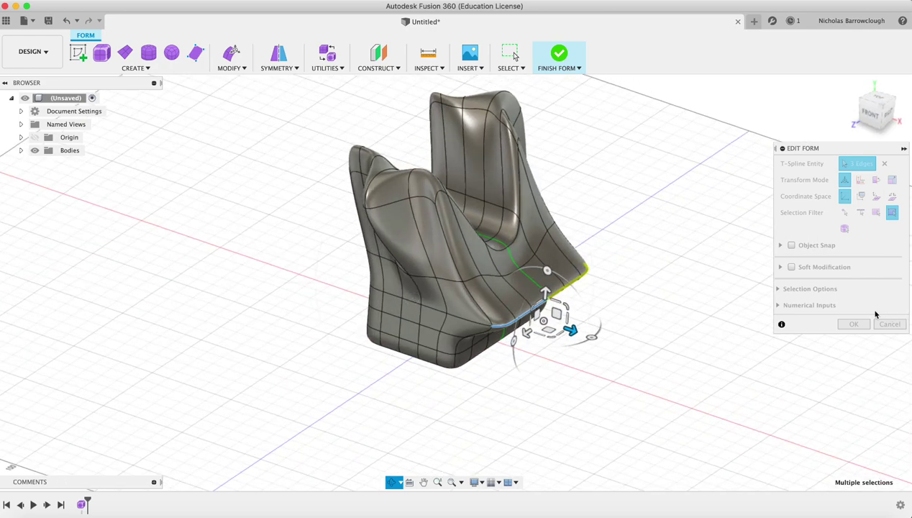
Accept the edge edit and finish the form, converting it into a solid body.
click(854, 324)
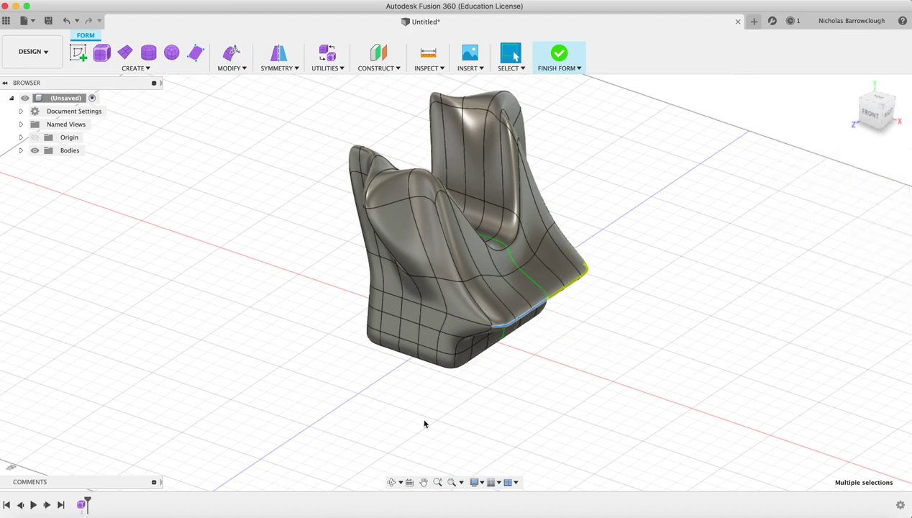
shift+middle_drag(527, 256, 511, 327)
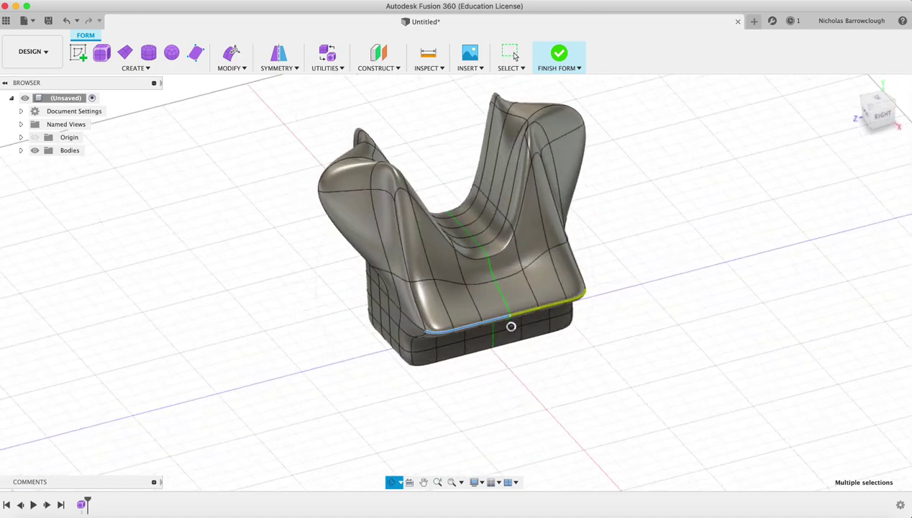
click(559, 56)
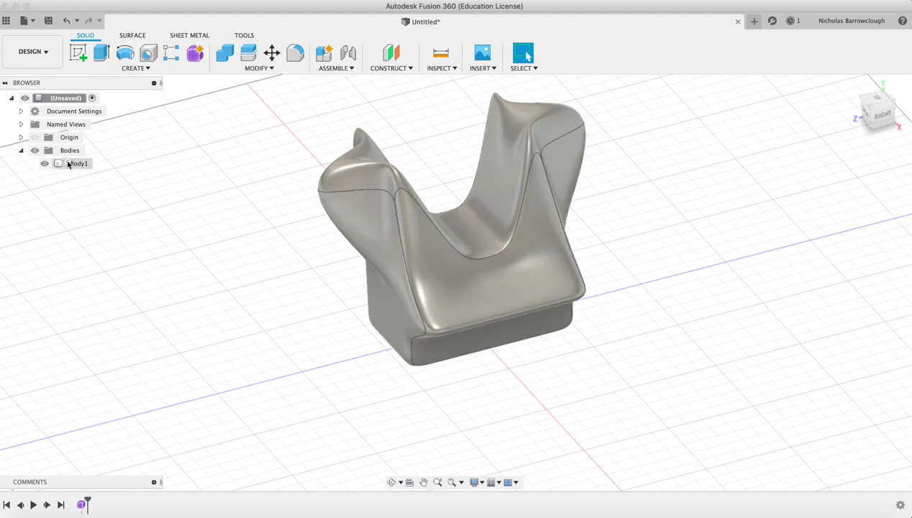
Select Body1 in the browser and orbit to view the body's underside.
click(68, 163)
click(203, 321)
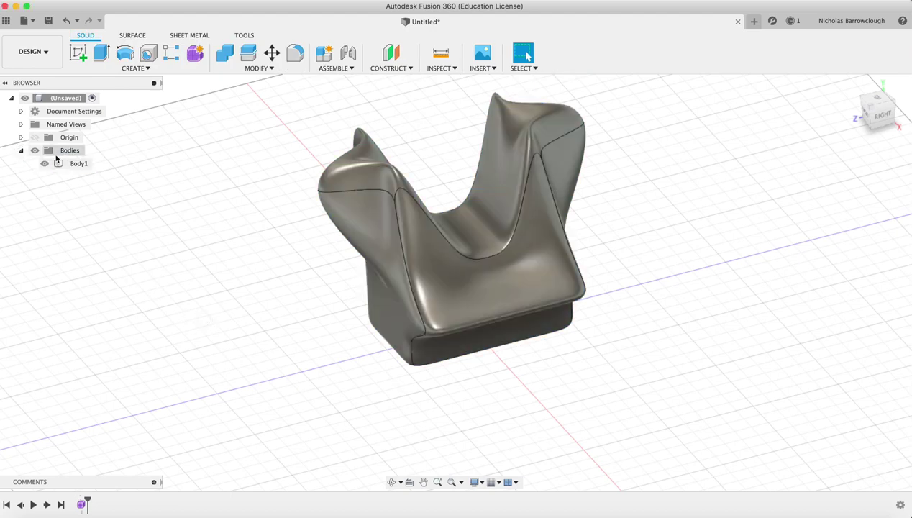
click(69, 163)
click(184, 287)
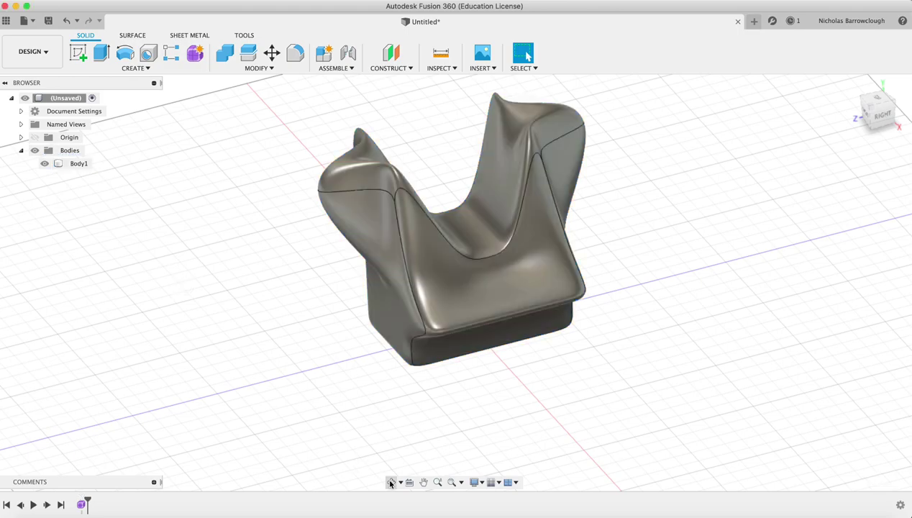
drag(504, 274, 528, 235)
key(Escape)
click(274, 68)
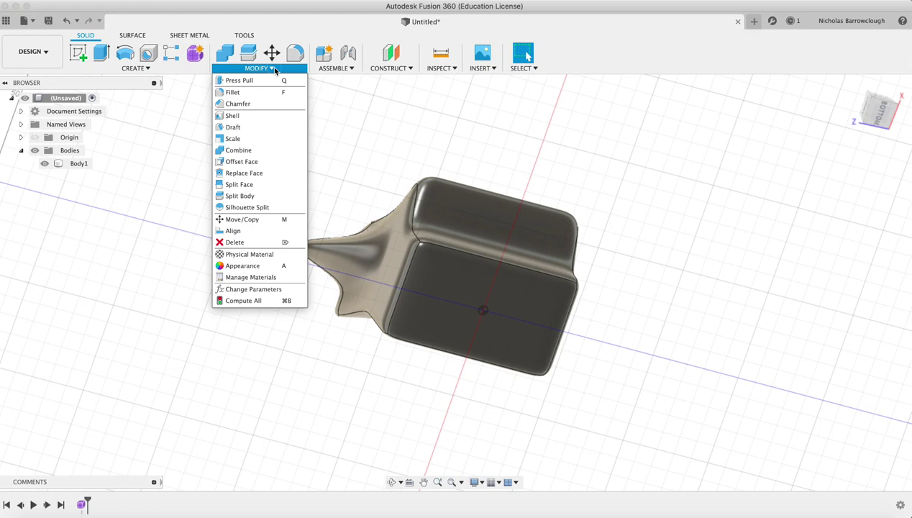
click(232, 116)
click(504, 318)
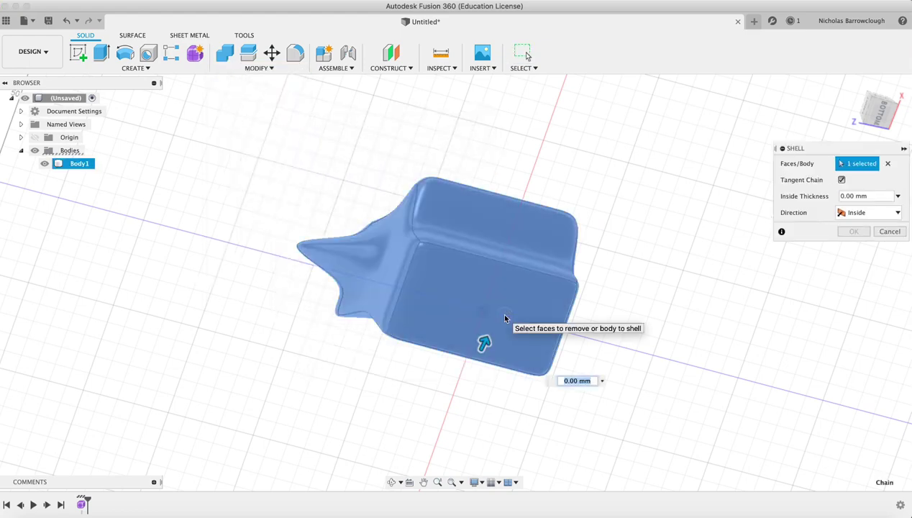
text(2)
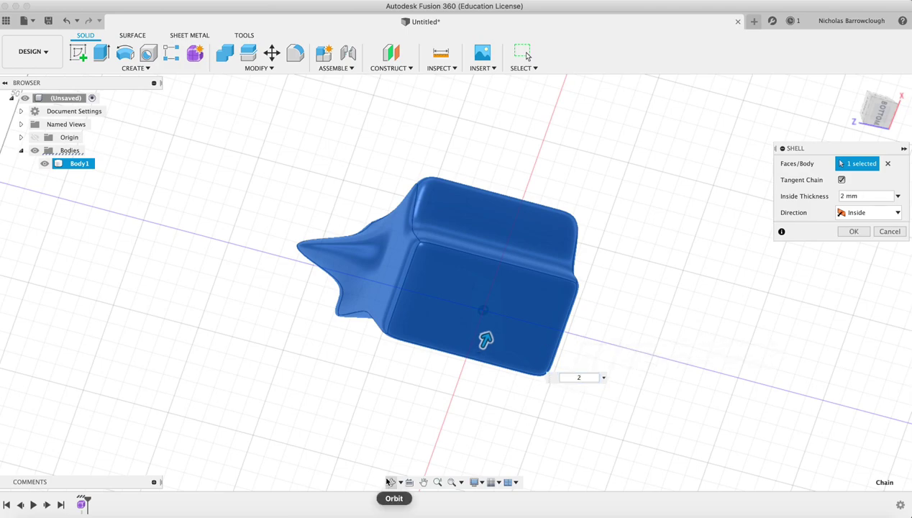
key(Return)
drag(446, 287, 464, 179)
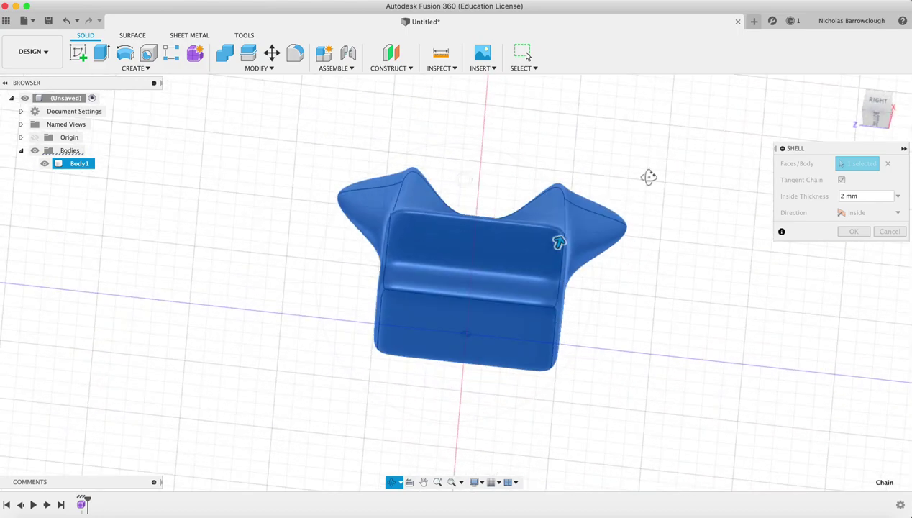
click(896, 232)
shift+middle_drag(463, 220, 506, 285)
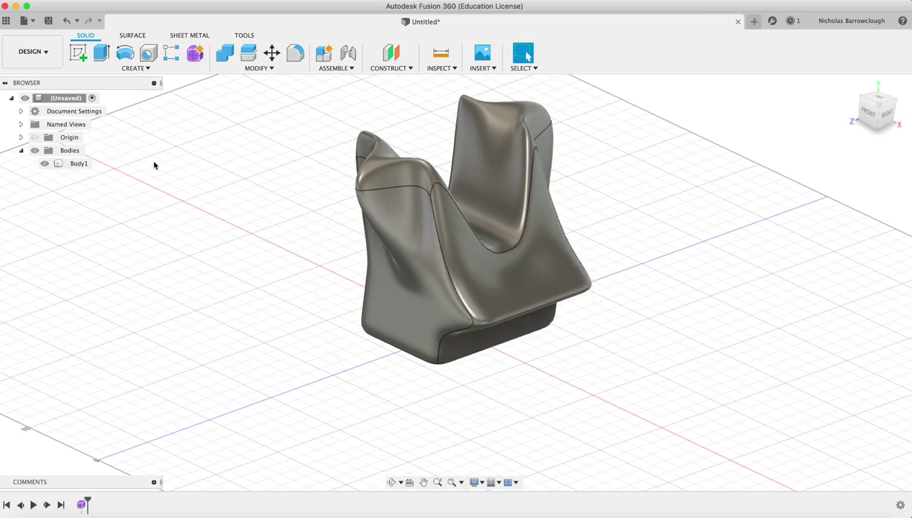
Sketch a box footprint of about 101.4 × 19.7 mm across the seat's base in the right view.
click(130, 68)
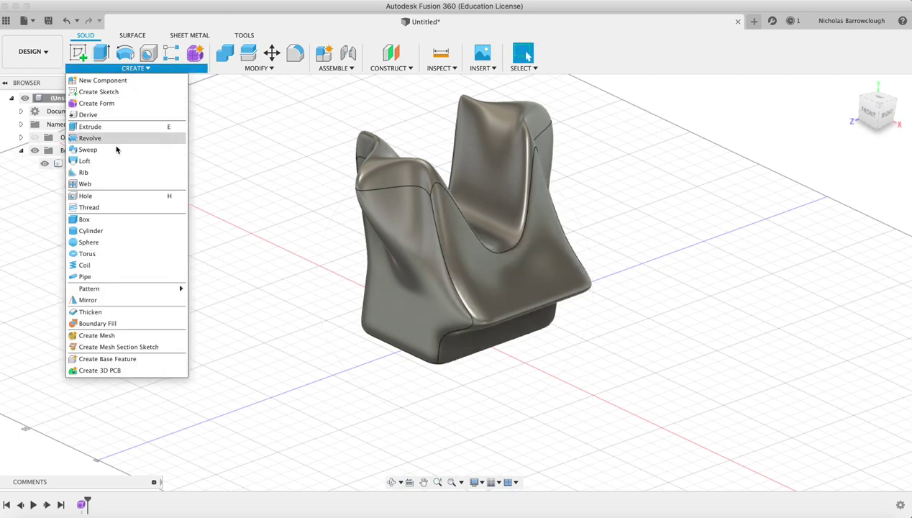
click(110, 220)
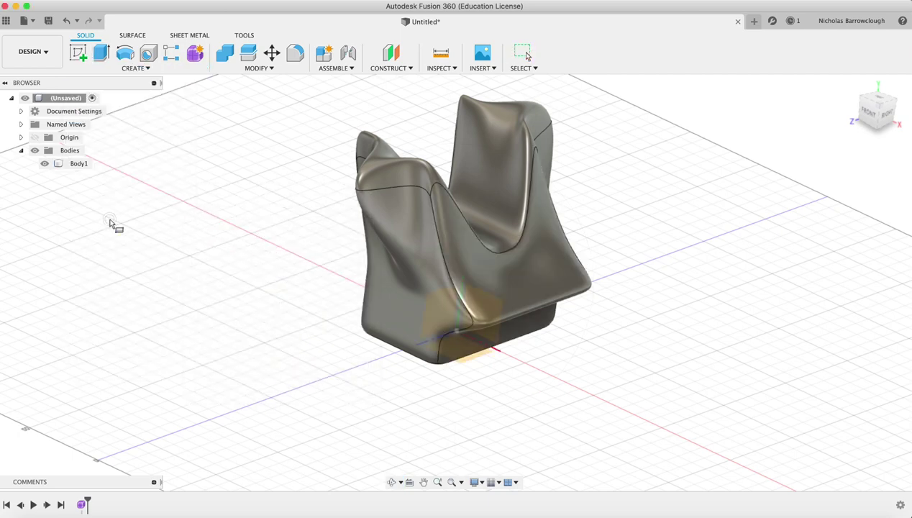
click(443, 319)
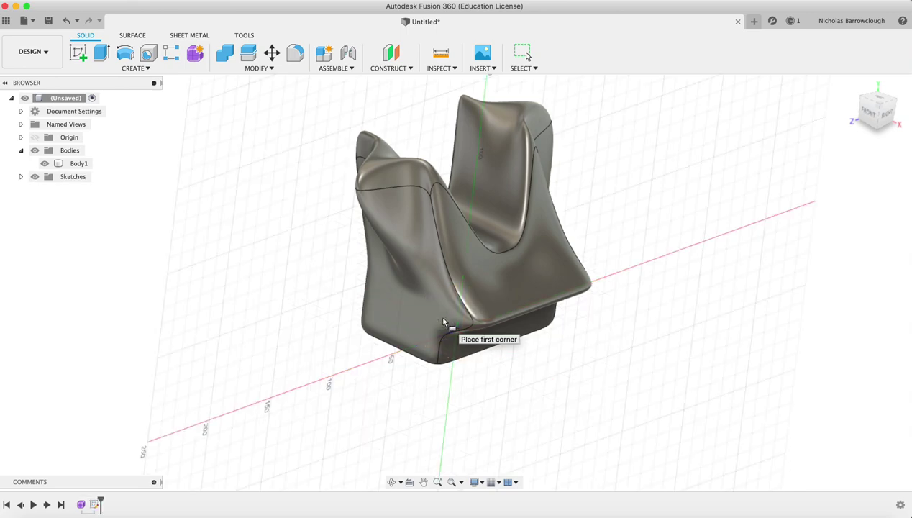
click(885, 113)
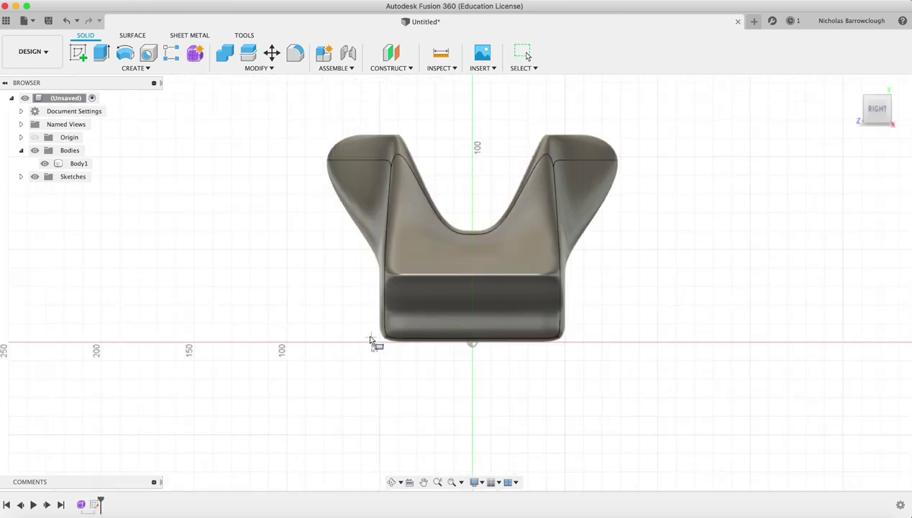
click(378, 315)
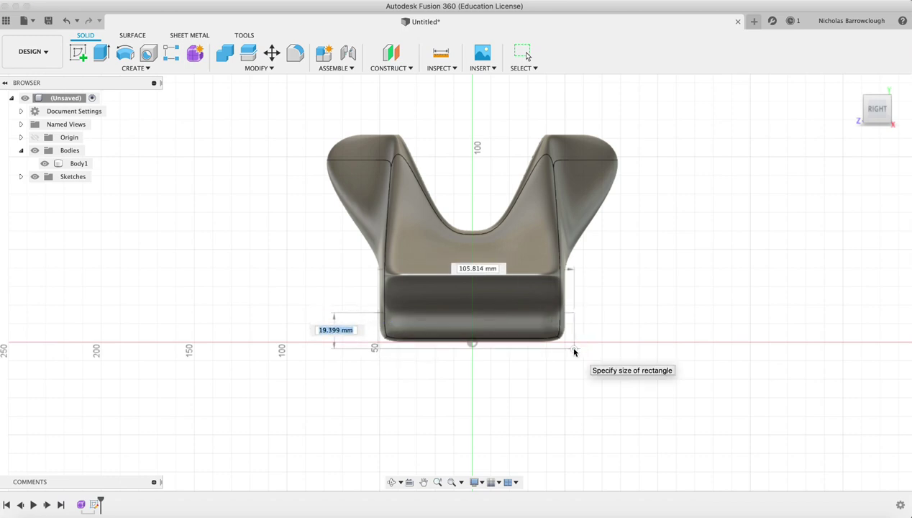
key(Tab)
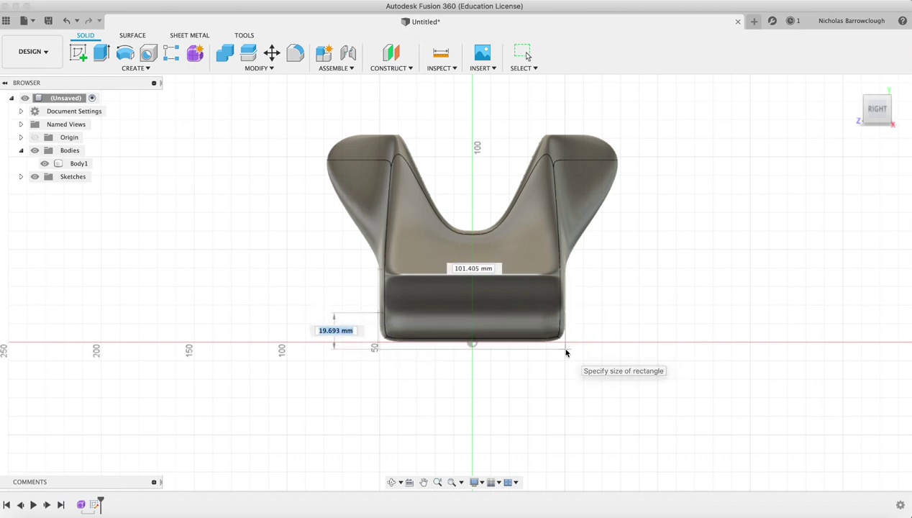
click(566, 352)
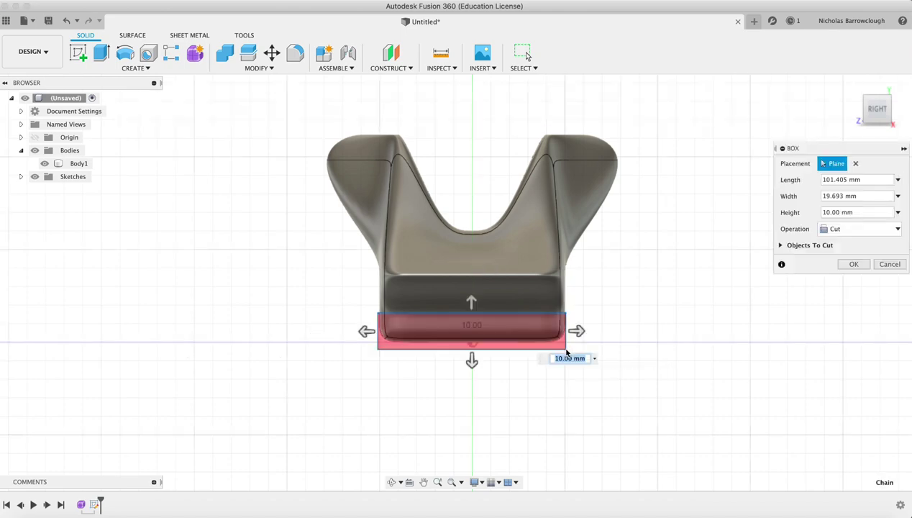
Set the box operation to Cut and apply it to the body.
click(391, 479)
drag(435, 317, 543, 348)
key(Escape)
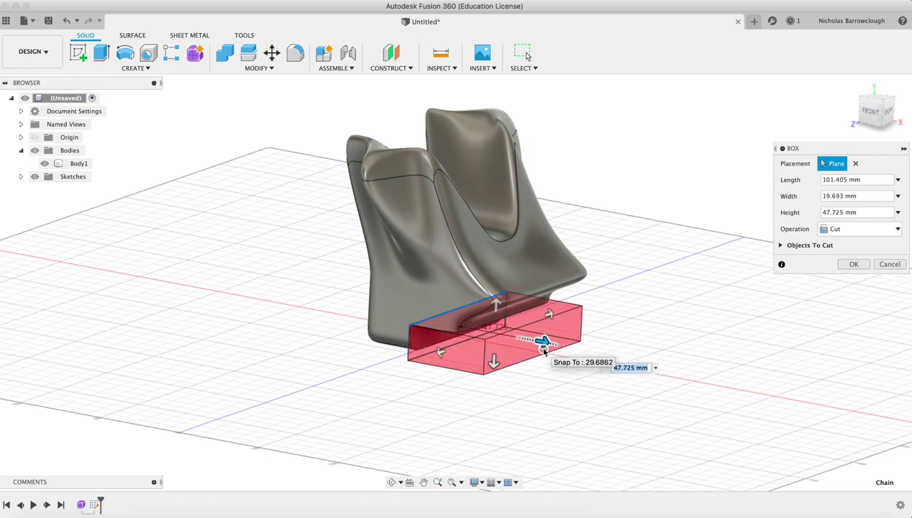
click(836, 228)
click(842, 230)
click(854, 264)
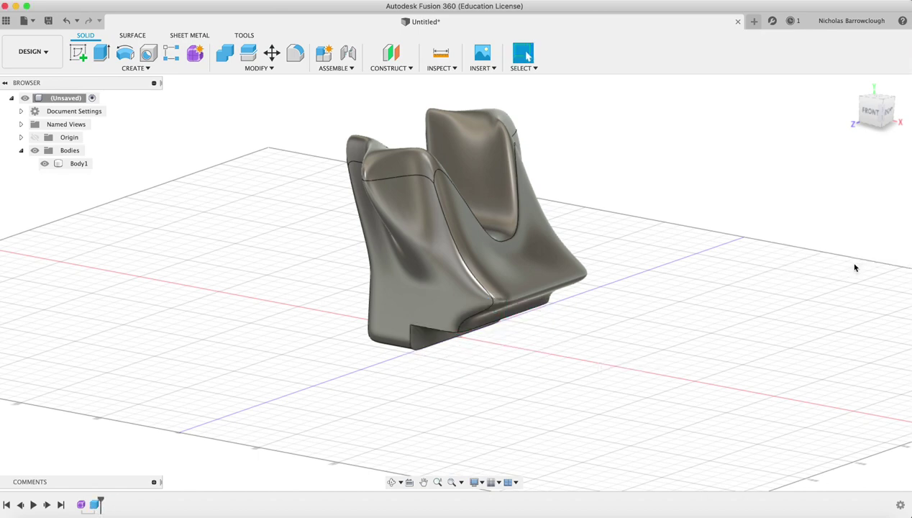
Extrude the lower front face -37.466 mm as a cut so the underside is flat.
shift+middle_drag(521, 255, 153, 93)
click(101, 54)
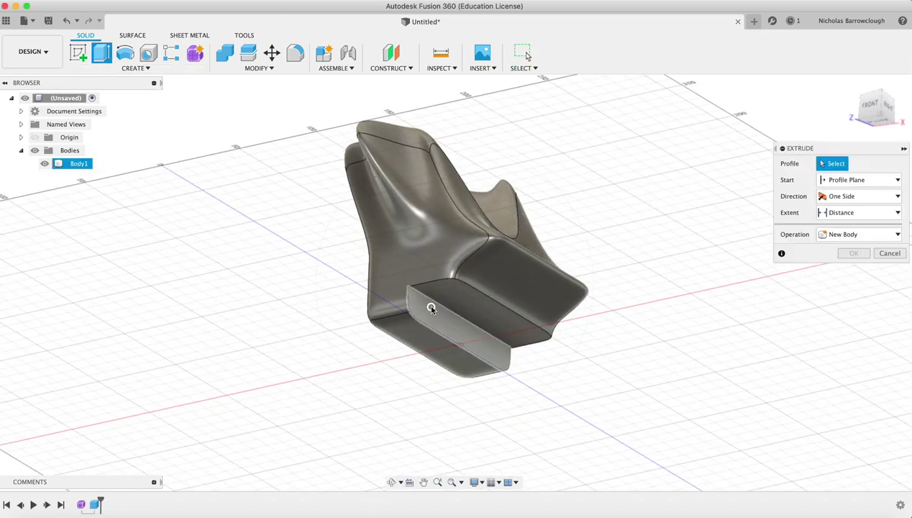
click(427, 303)
drag(440, 305, 363, 323)
click(852, 303)
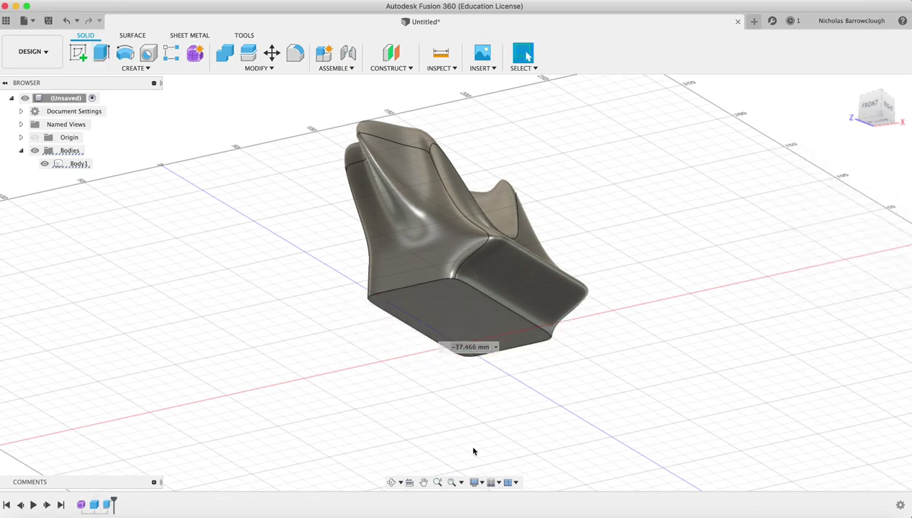
click(392, 482)
drag(543, 258, 544, 383)
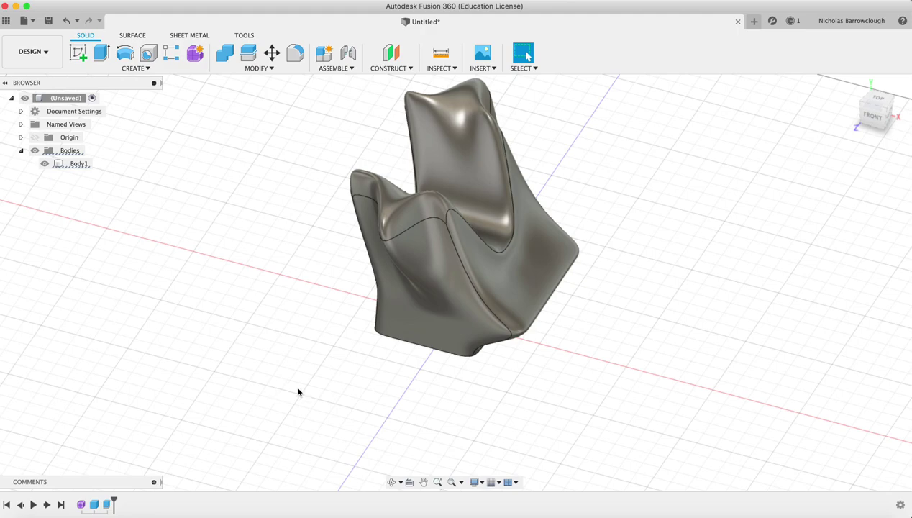
shift+middle_drag(458, 300, 301, 277)
shift+middle_drag(301, 277, 391, 406)
click(424, 482)
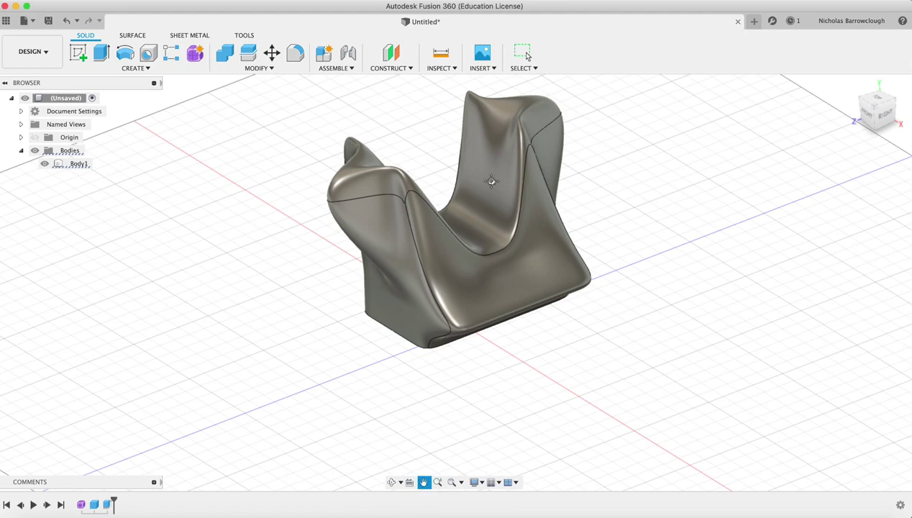
drag(489, 180, 480, 221)
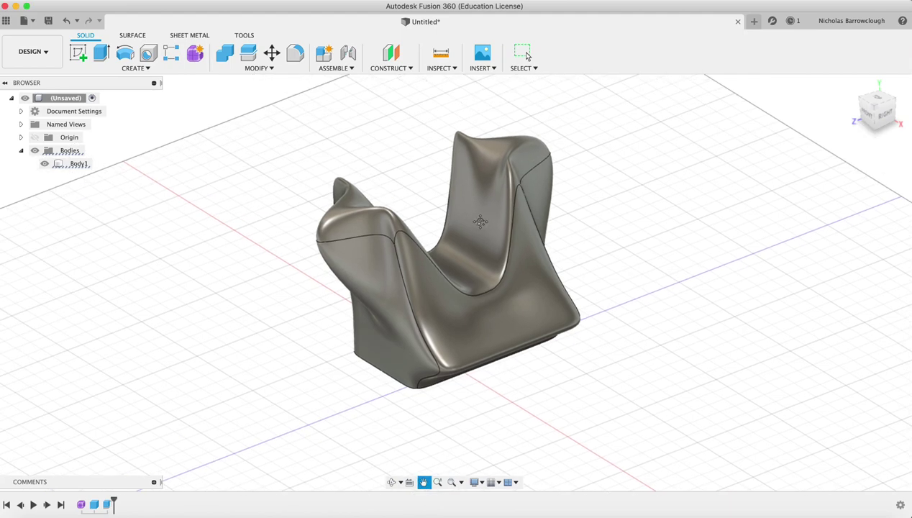